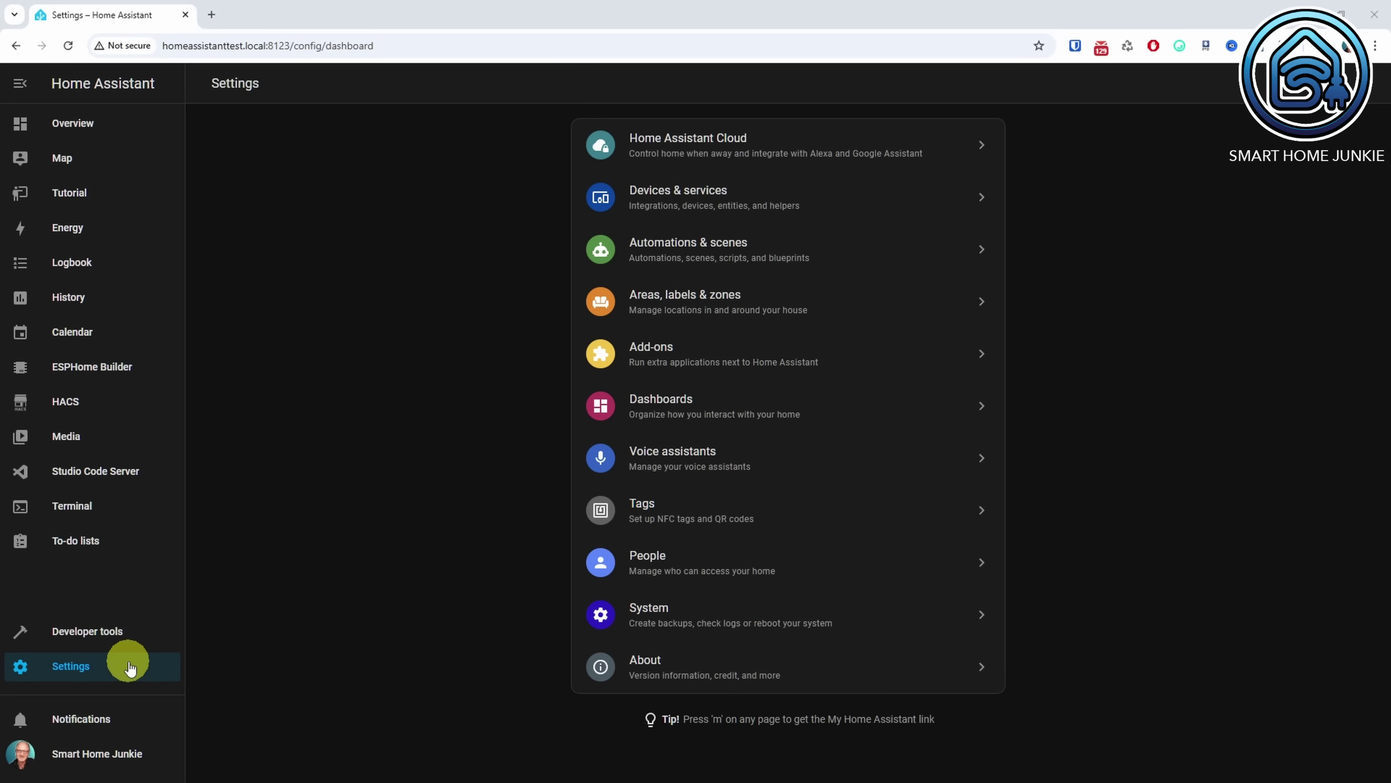
Add the Google Translate text-to-speech integration, keeping language en and TLD com
click(684, 197)
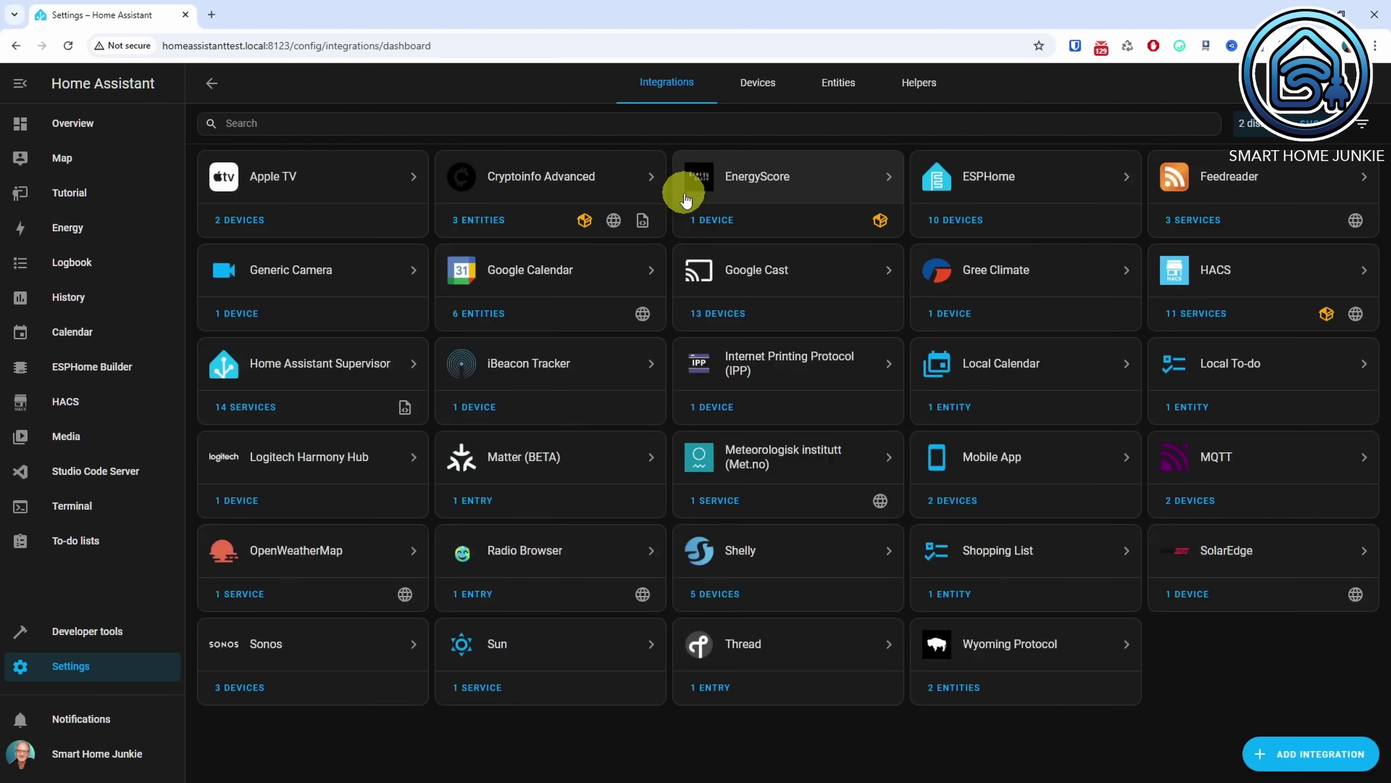
click(1301, 756)
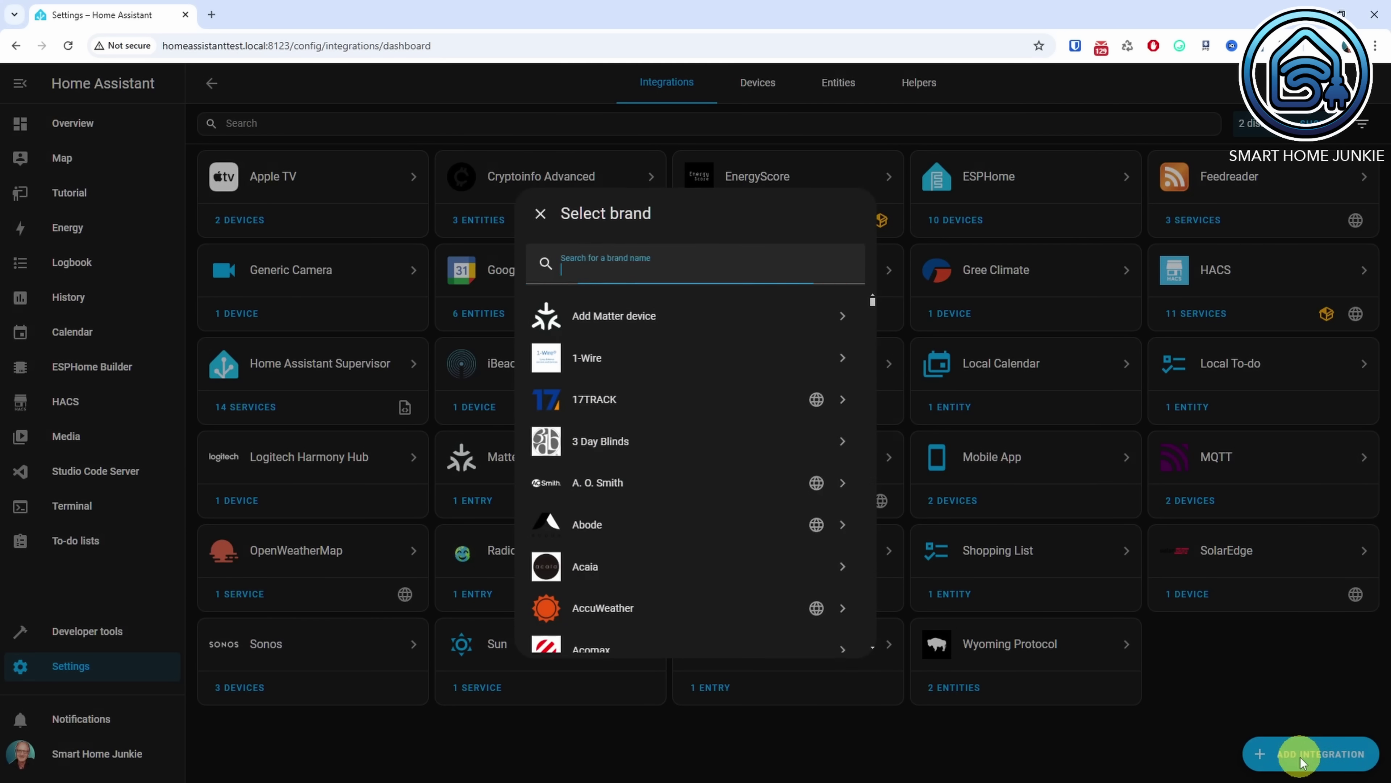
text(google)
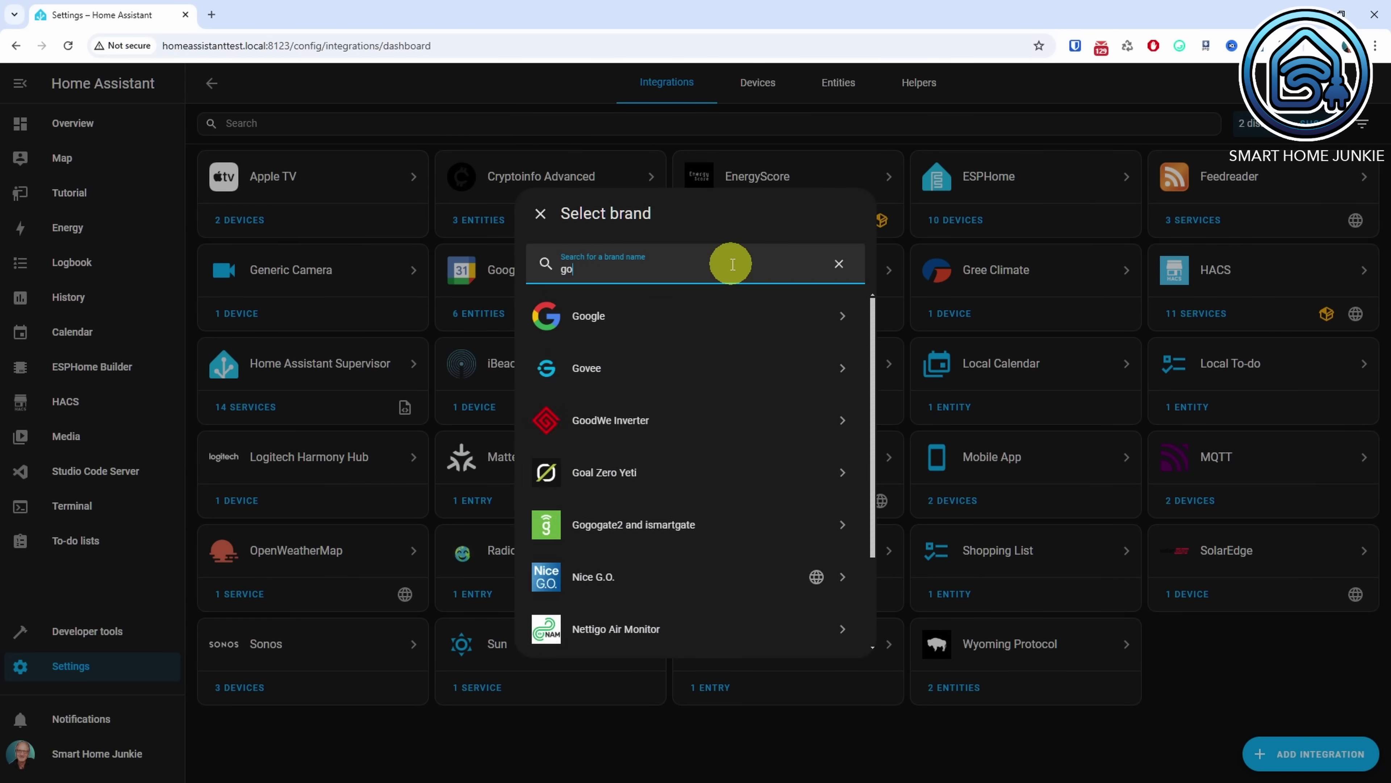
click(757, 314)
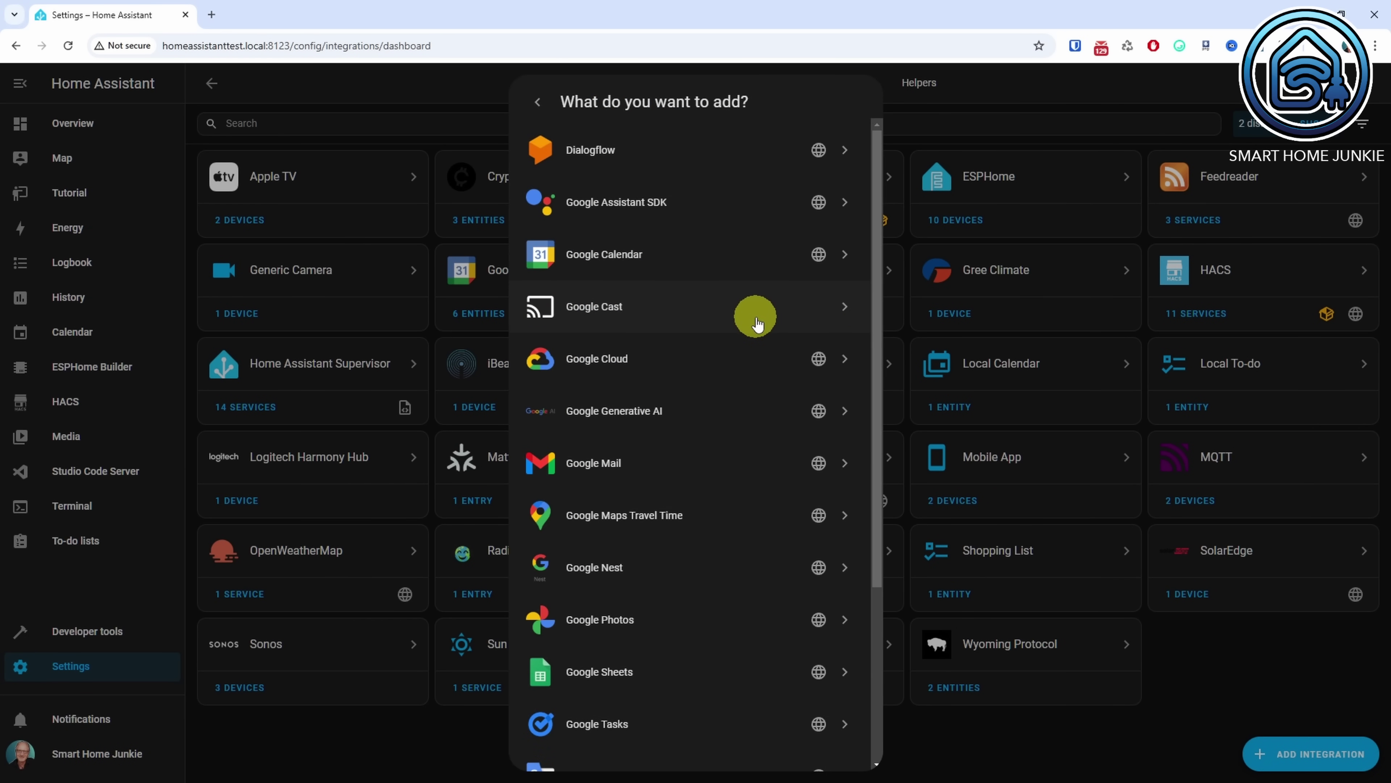
scroll(756, 323, down, 5)
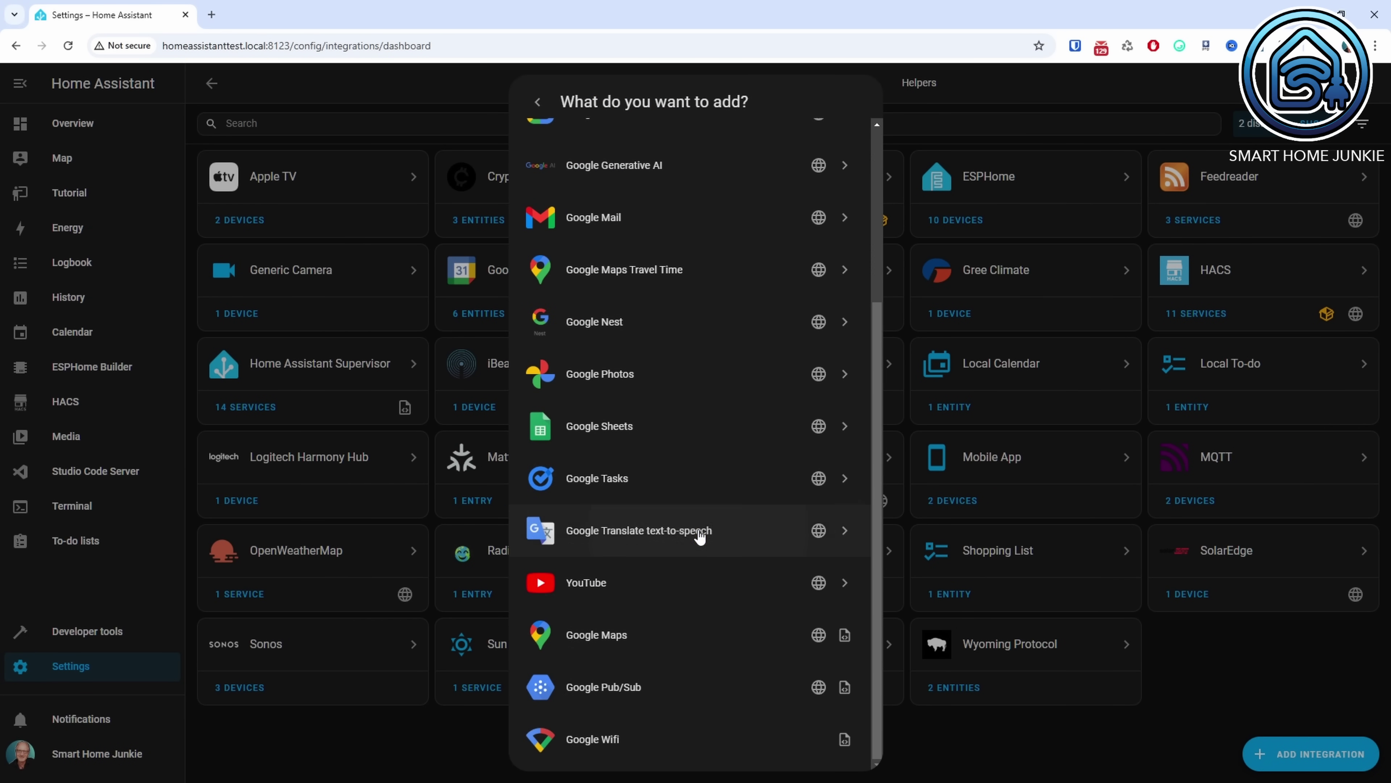
click(699, 532)
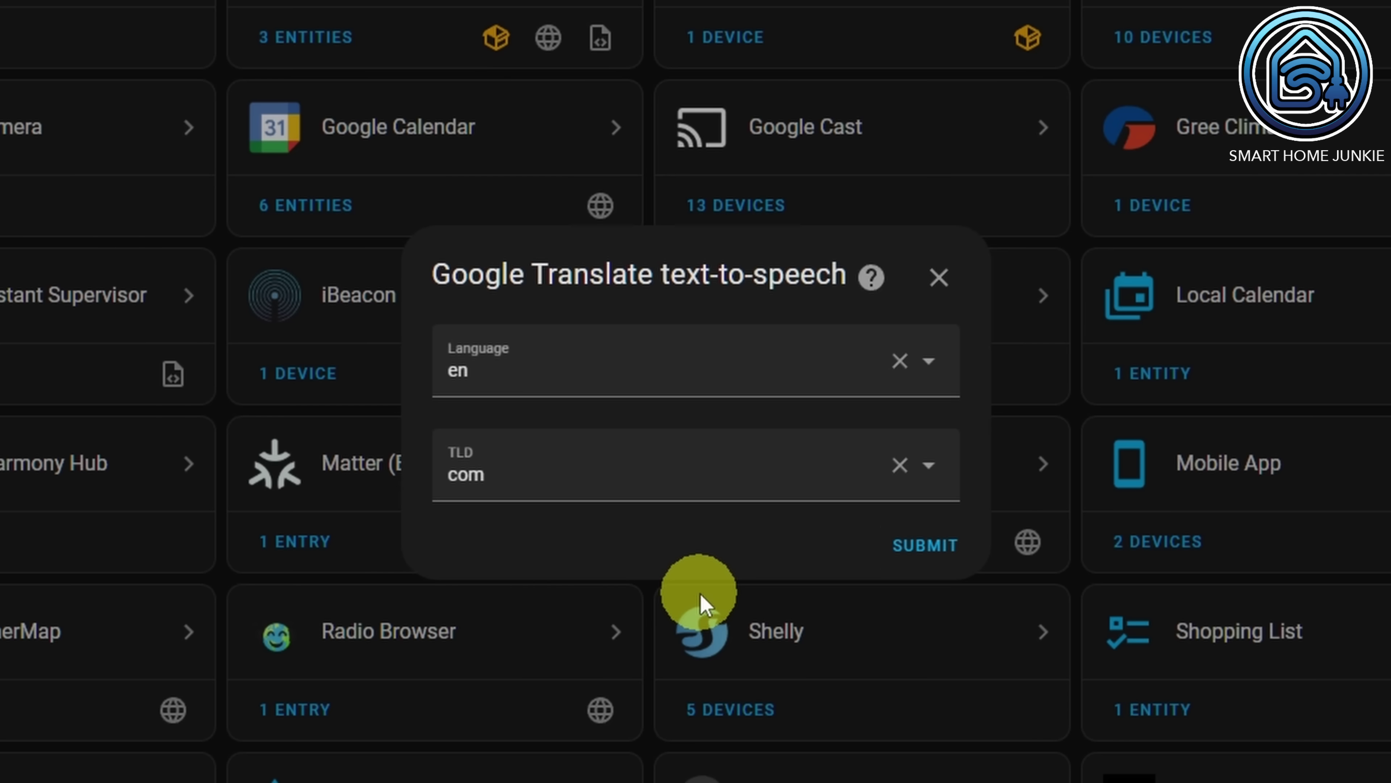
click(925, 545)
click(914, 471)
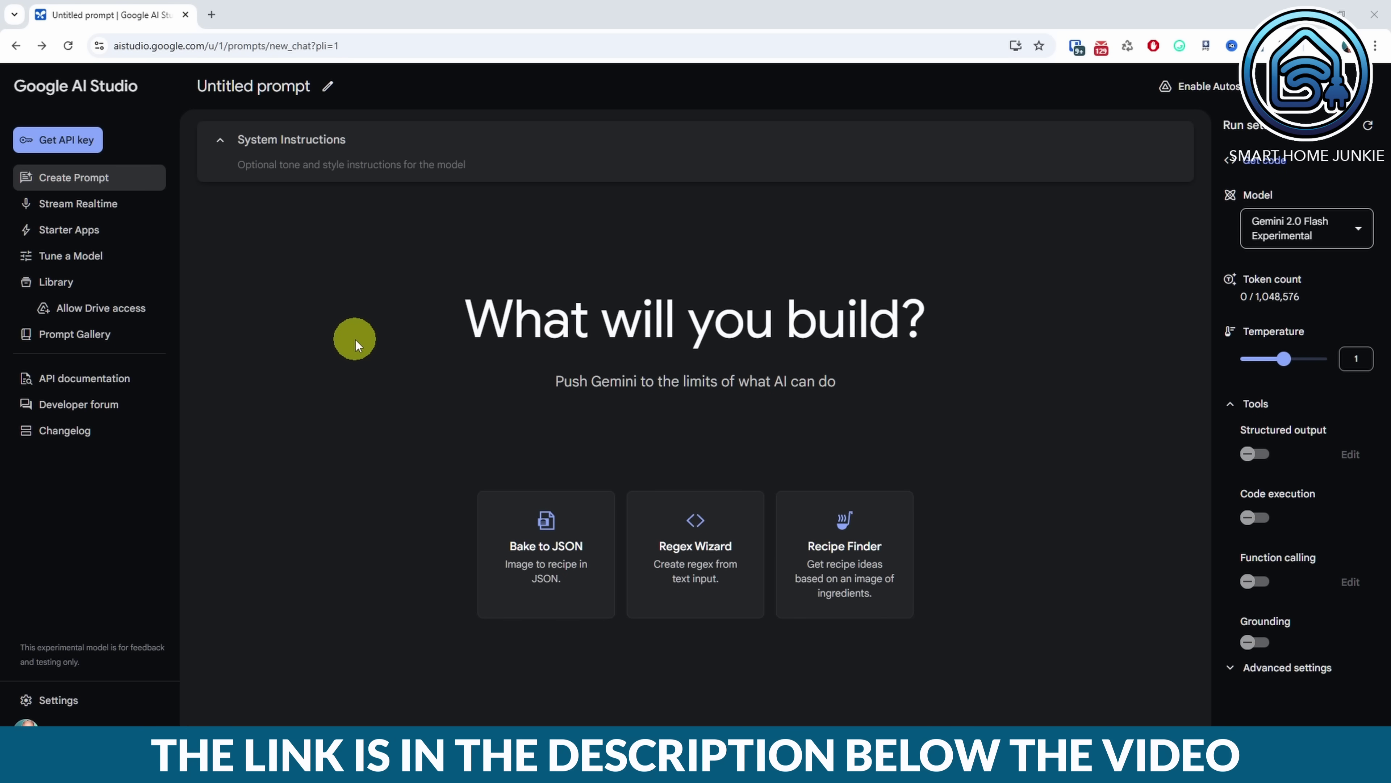
Create a new Gemini API key in Google AI Studio and copy it
click(79, 142)
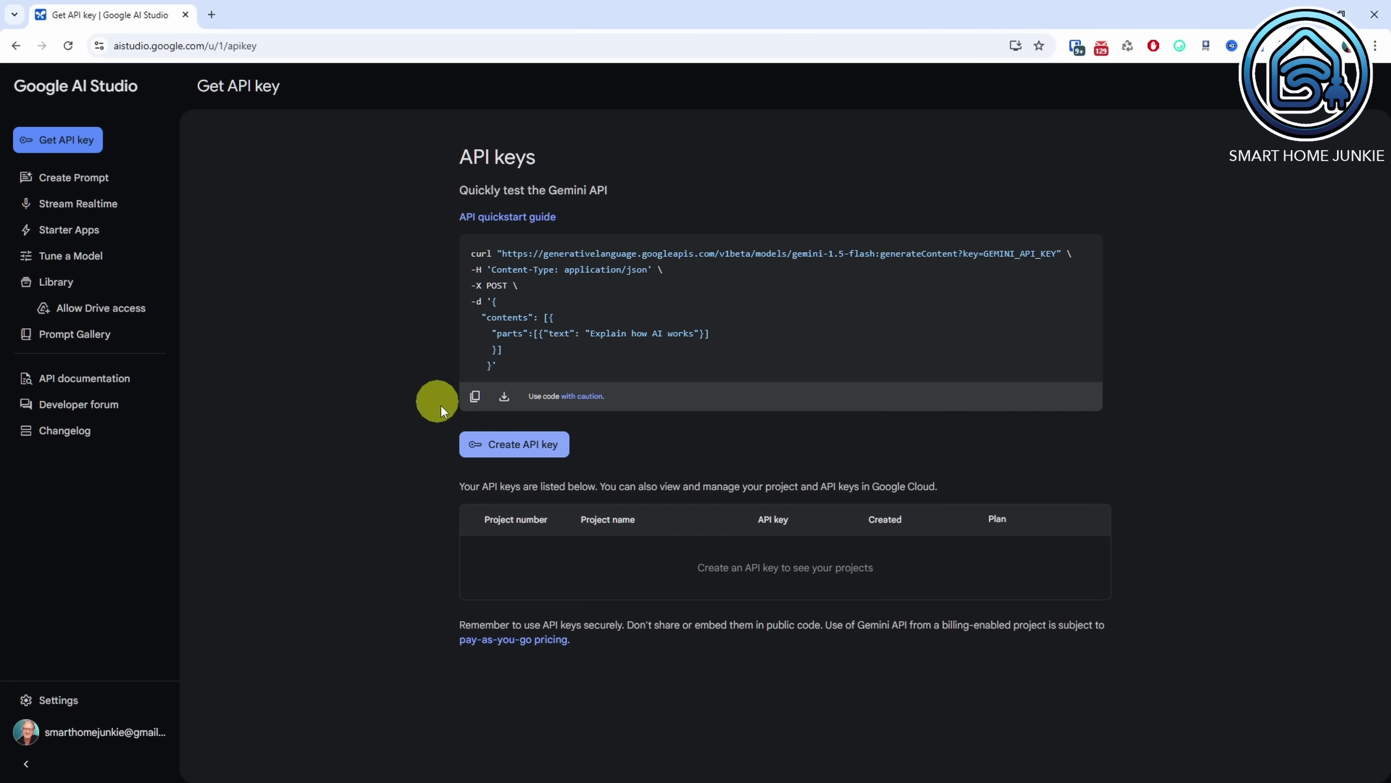
click(518, 446)
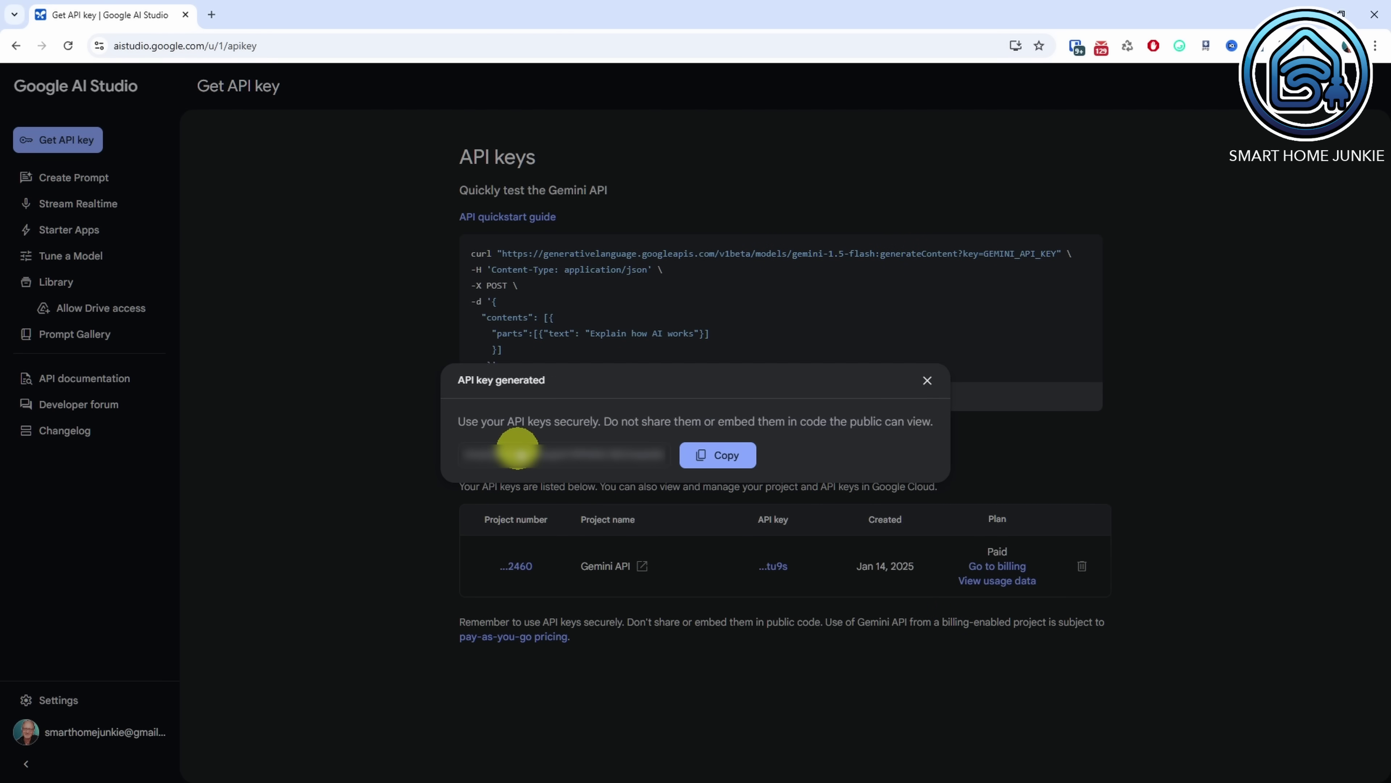
click(725, 457)
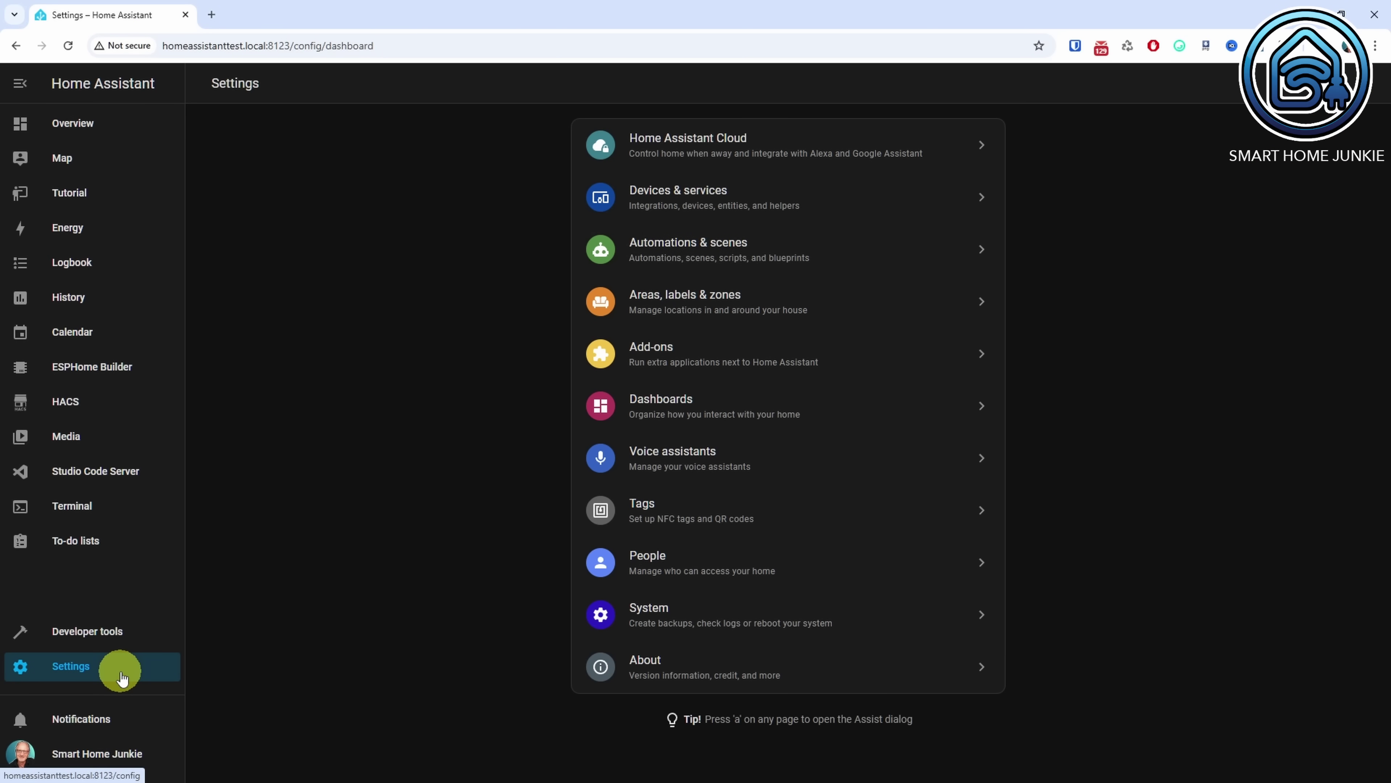
Start adding the Google Generative AI integration from the Google brand list
click(689, 205)
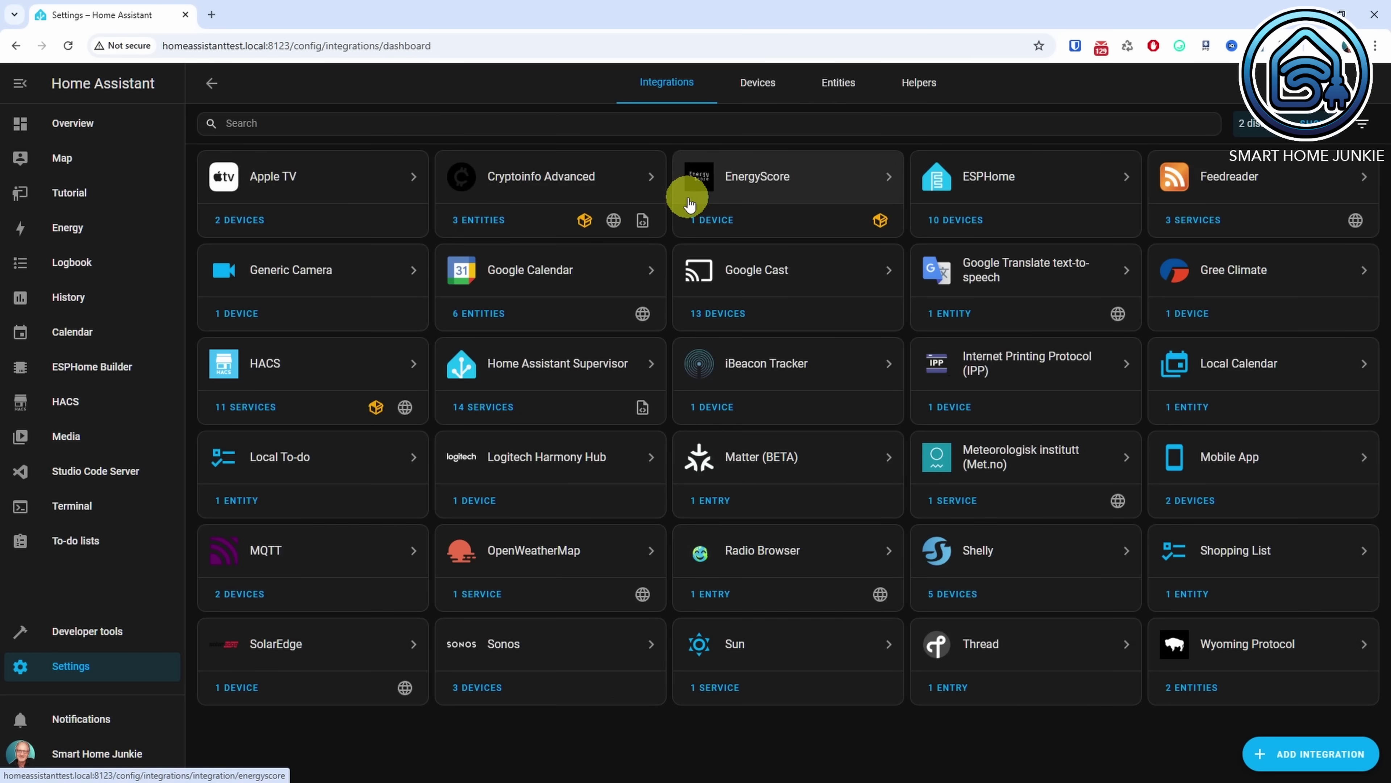
click(1321, 765)
click(773, 275)
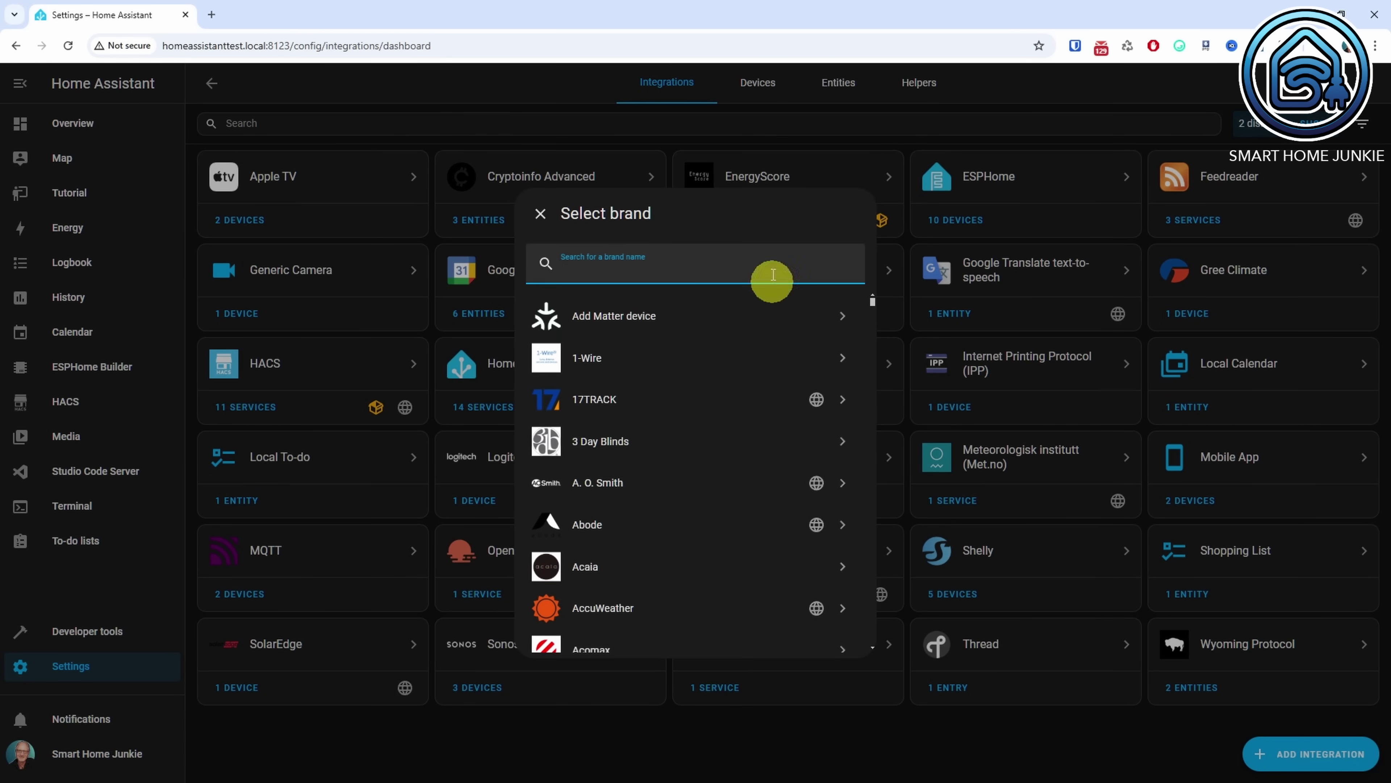
text(g)
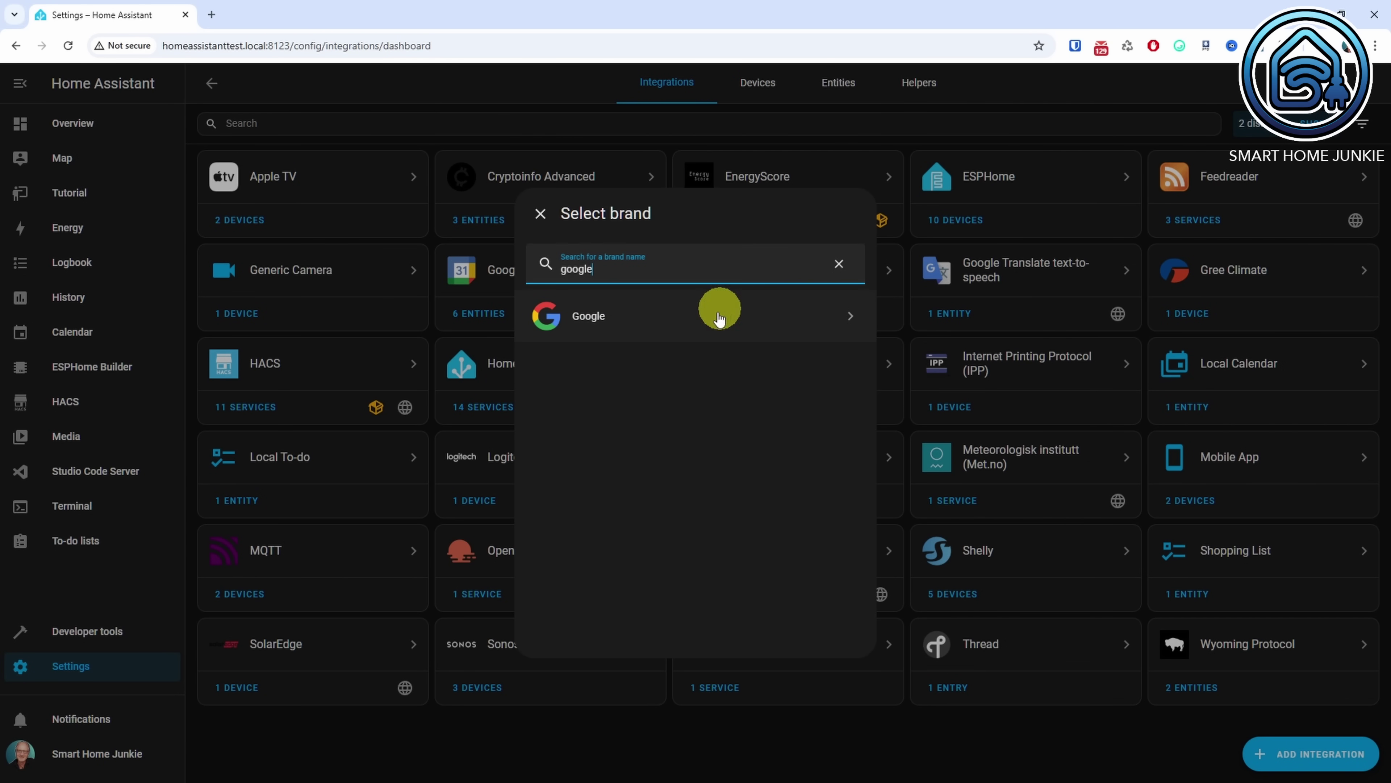
text(oogle)
click(719, 317)
click(685, 414)
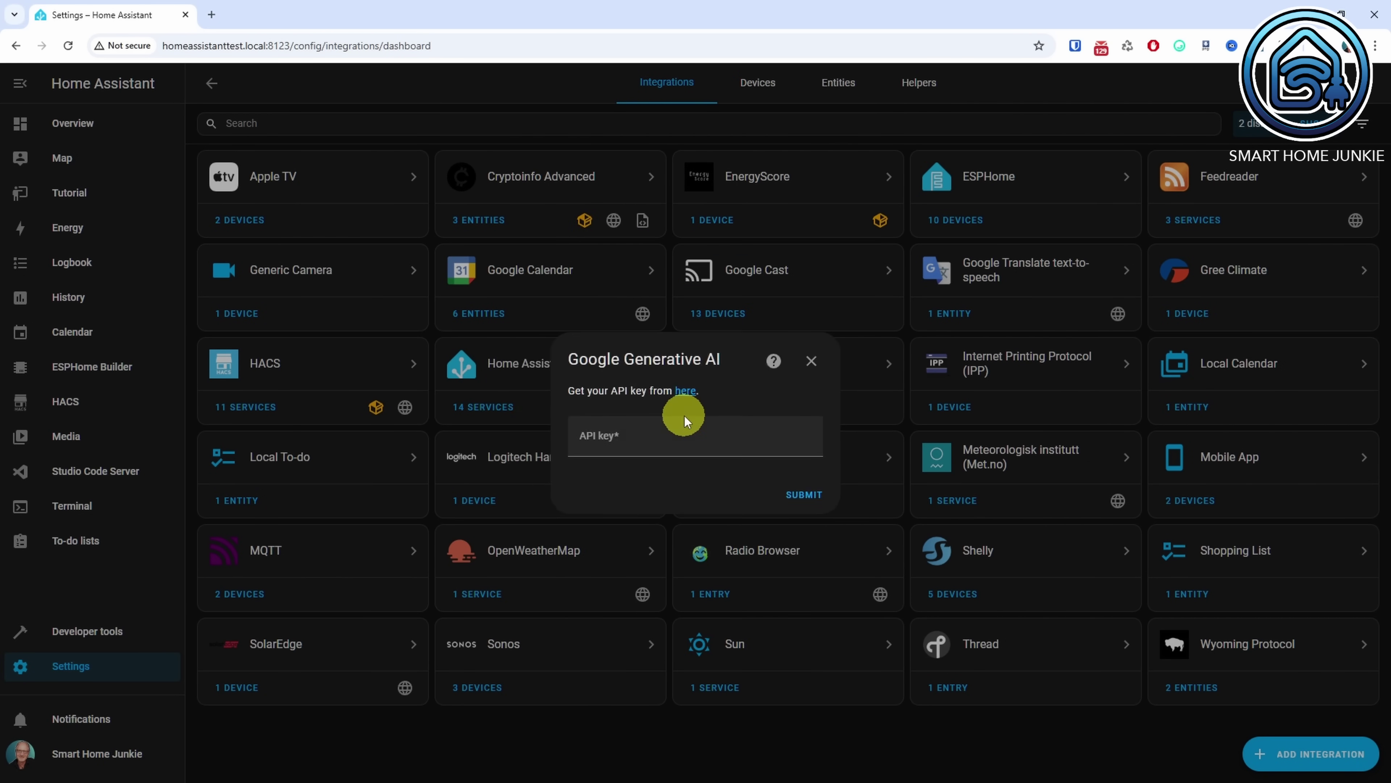
Paste the Gemini API key, submit it, and close the success confirmation
click(778, 438)
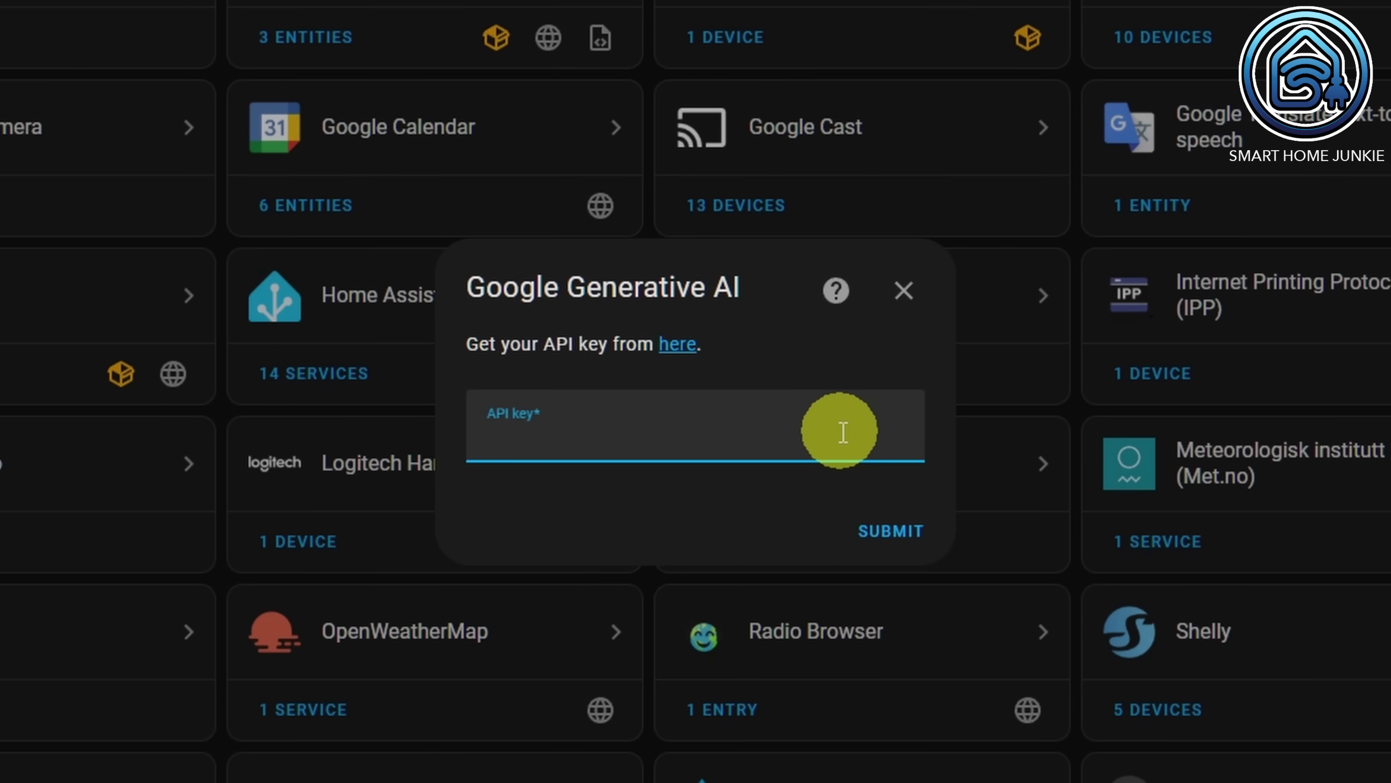
key(ctrl+v)
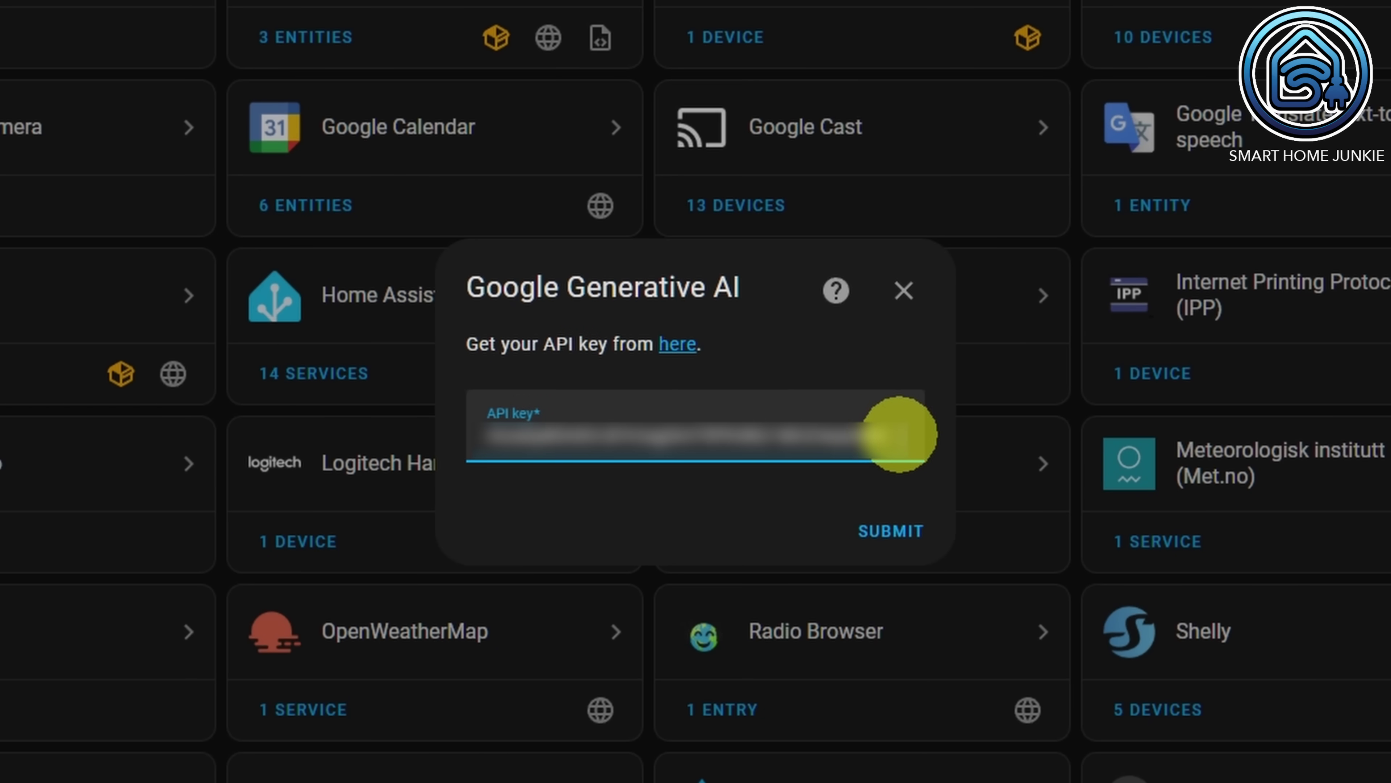
click(899, 531)
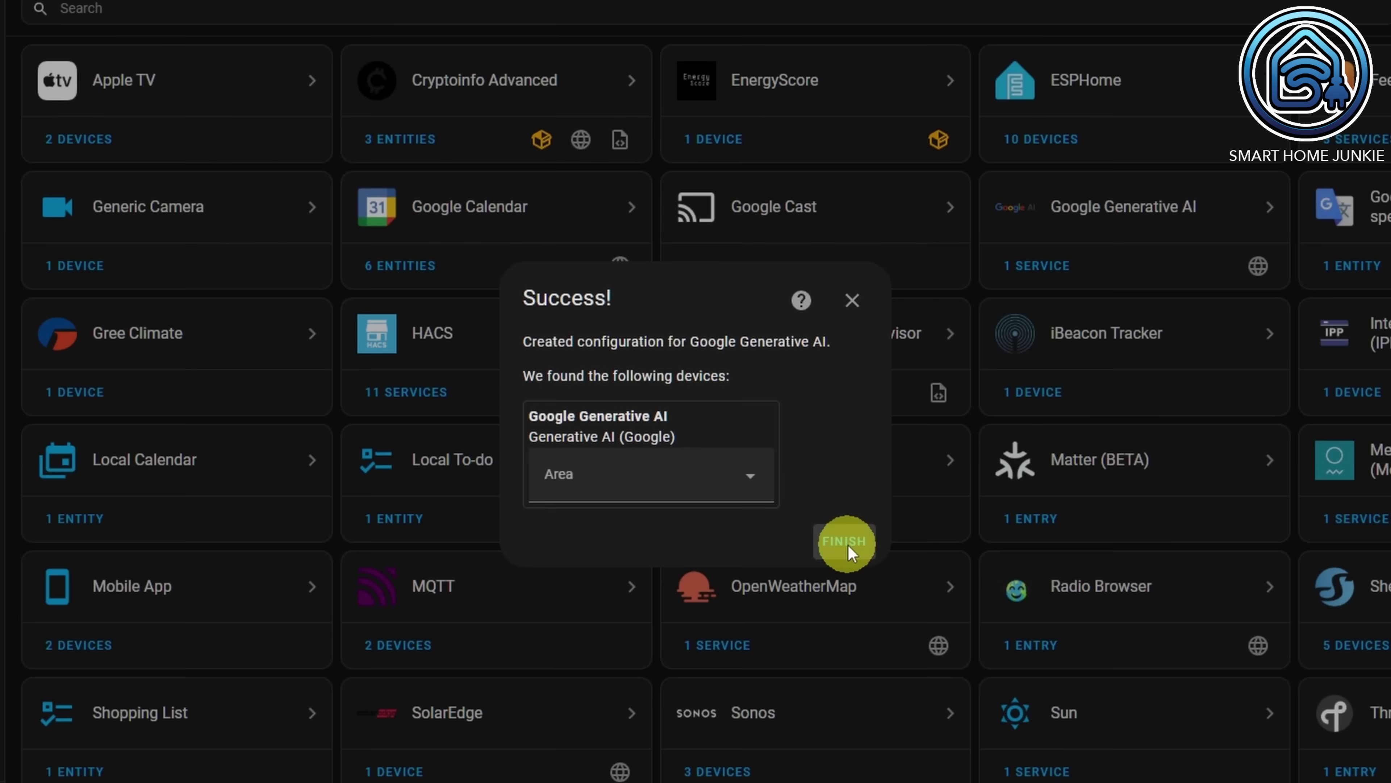
click(848, 545)
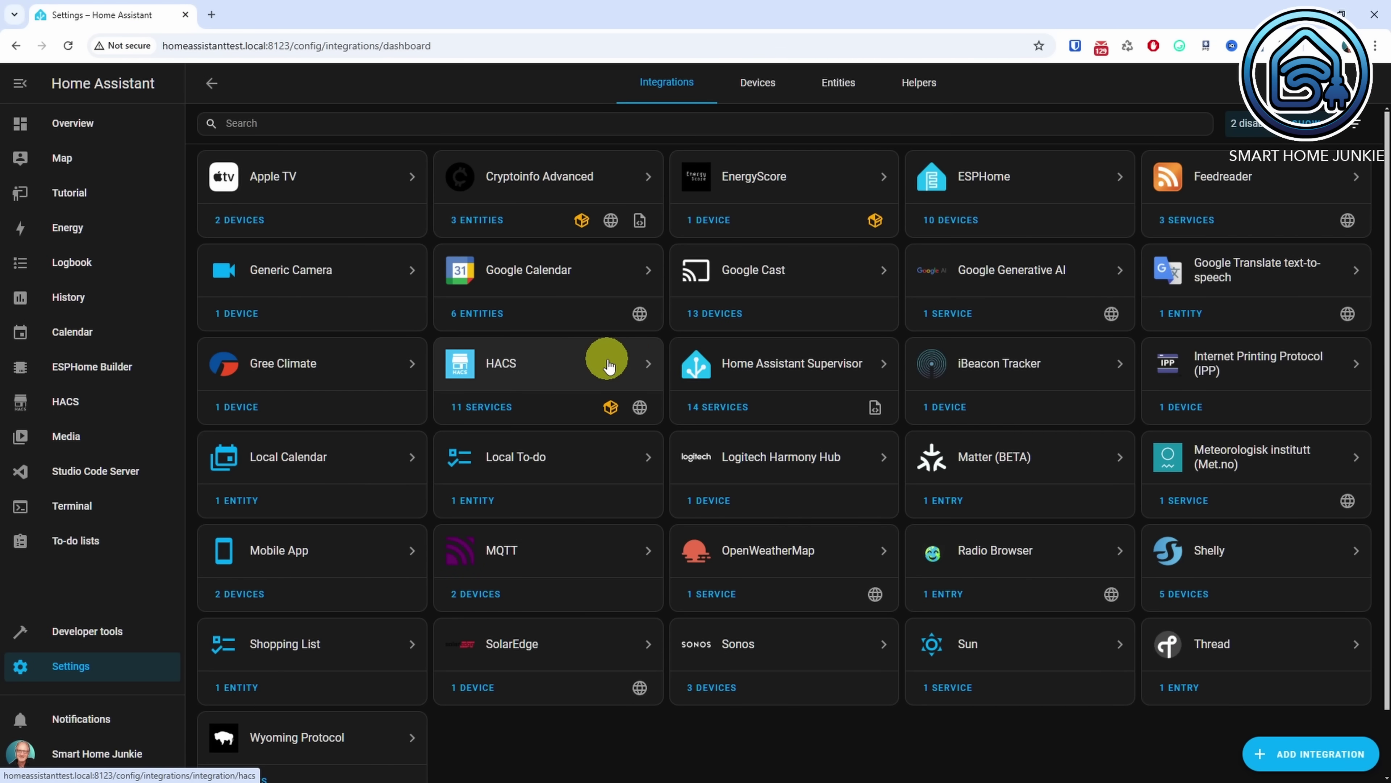
Run 'Google Generative AI: Generate content' in Developer tools with the pasted welcome-home prompt
click(80, 635)
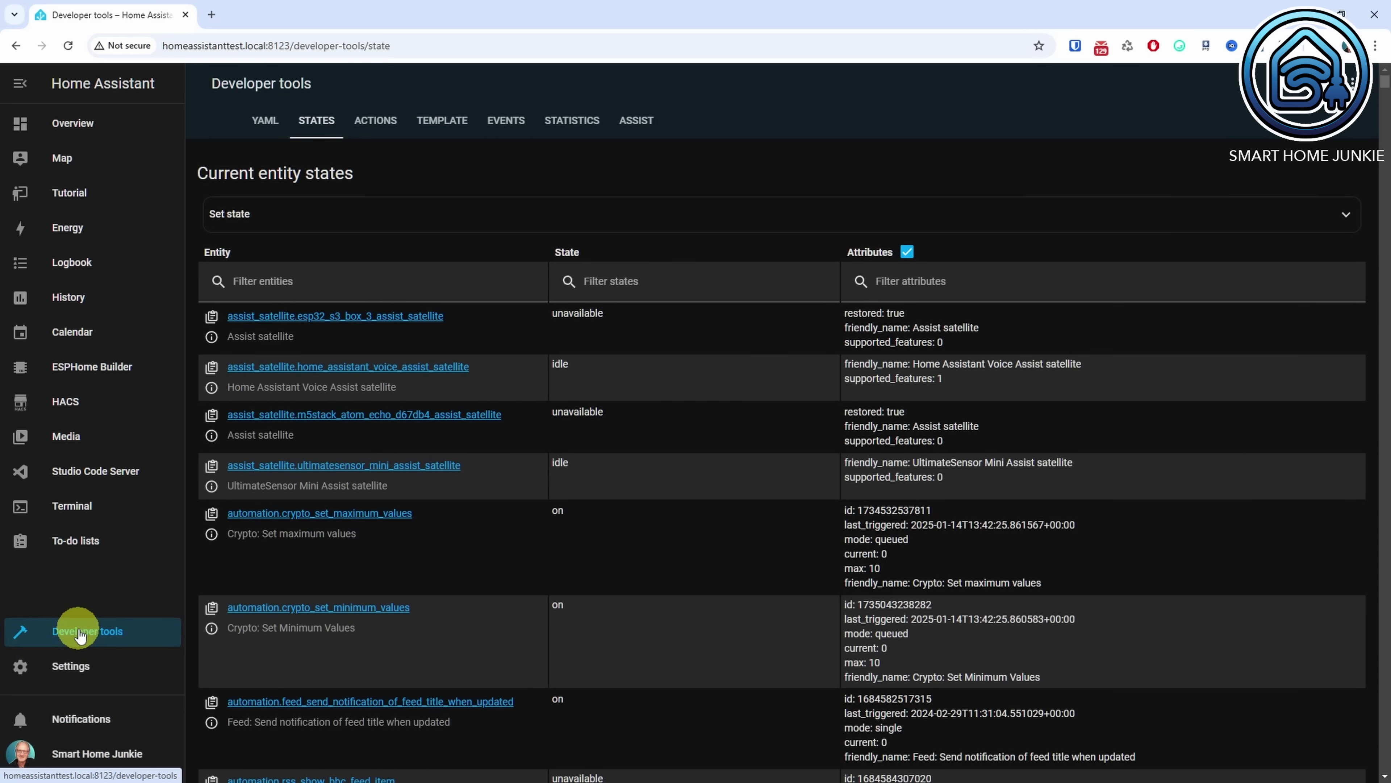
click(376, 120)
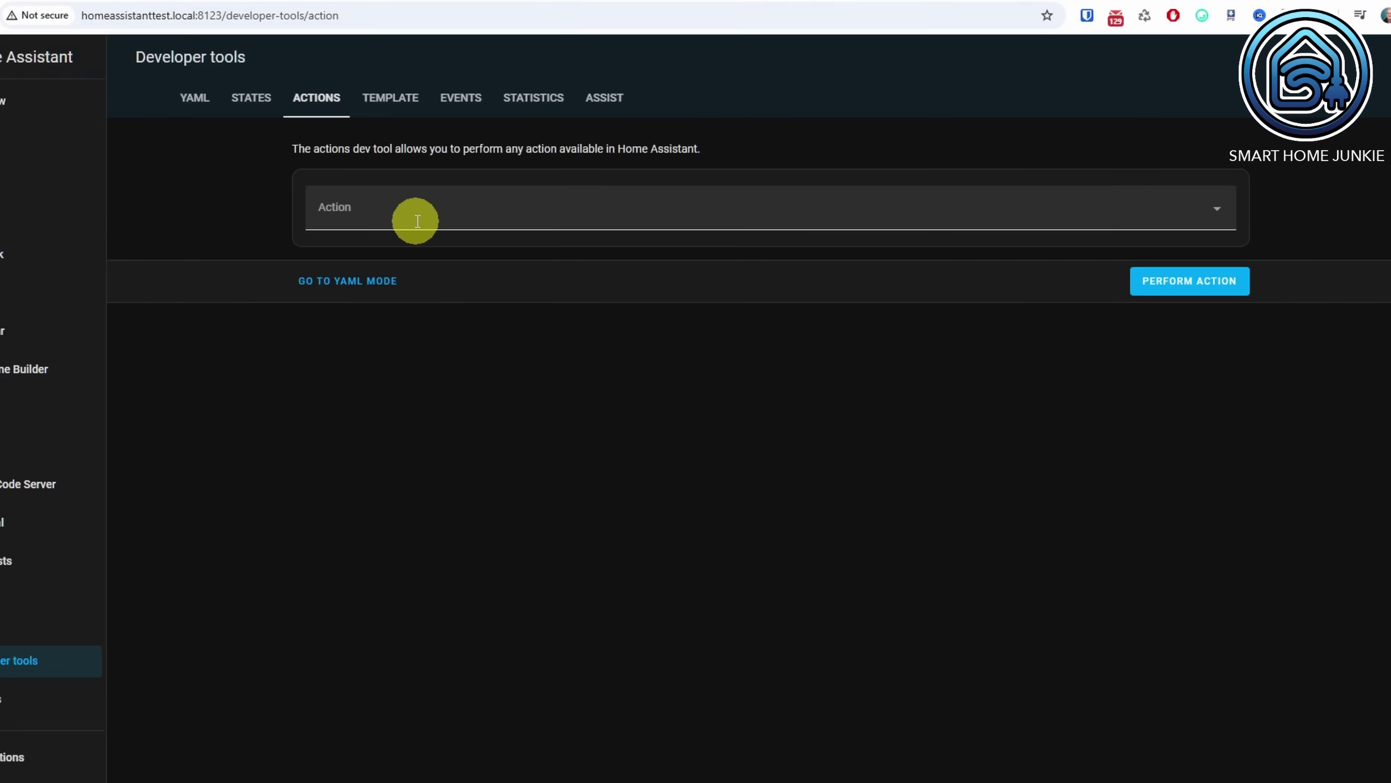
click(417, 221)
text(google)
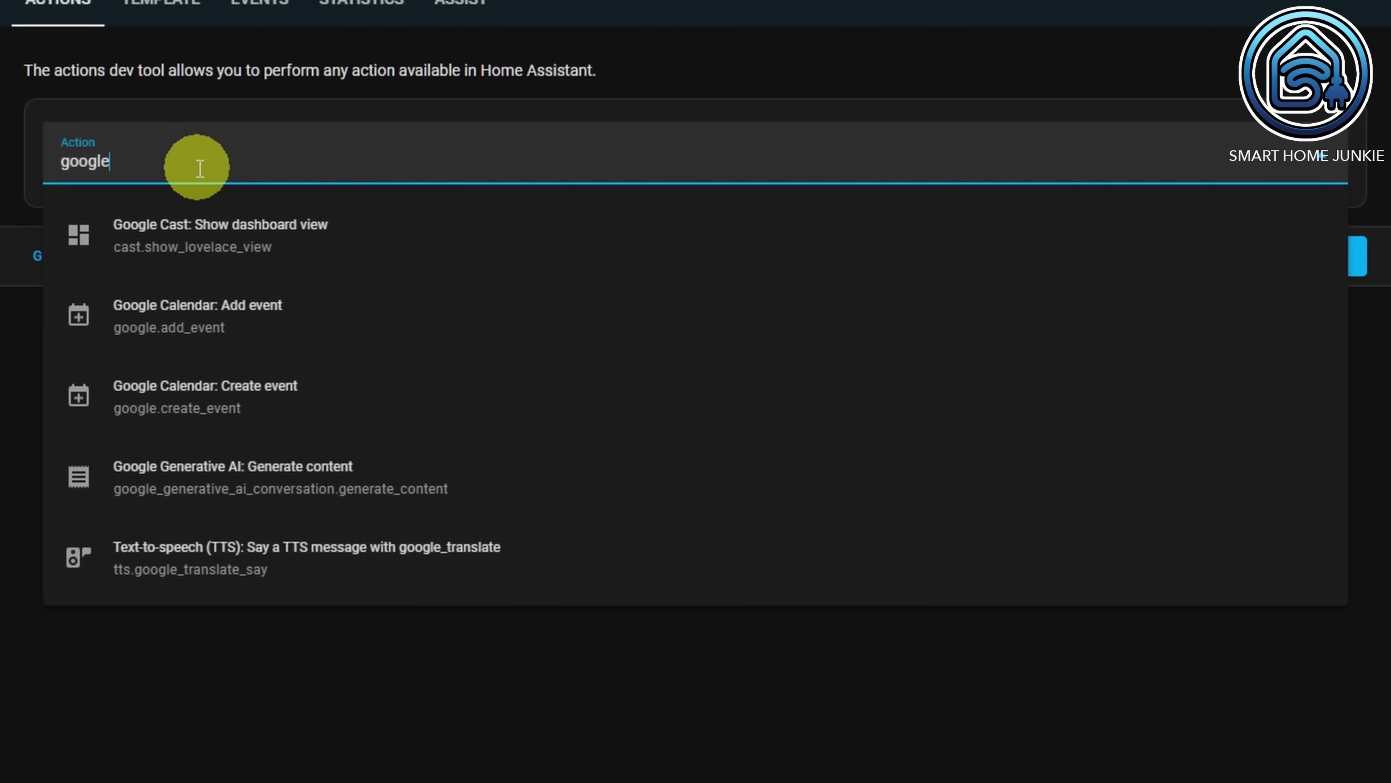
click(250, 485)
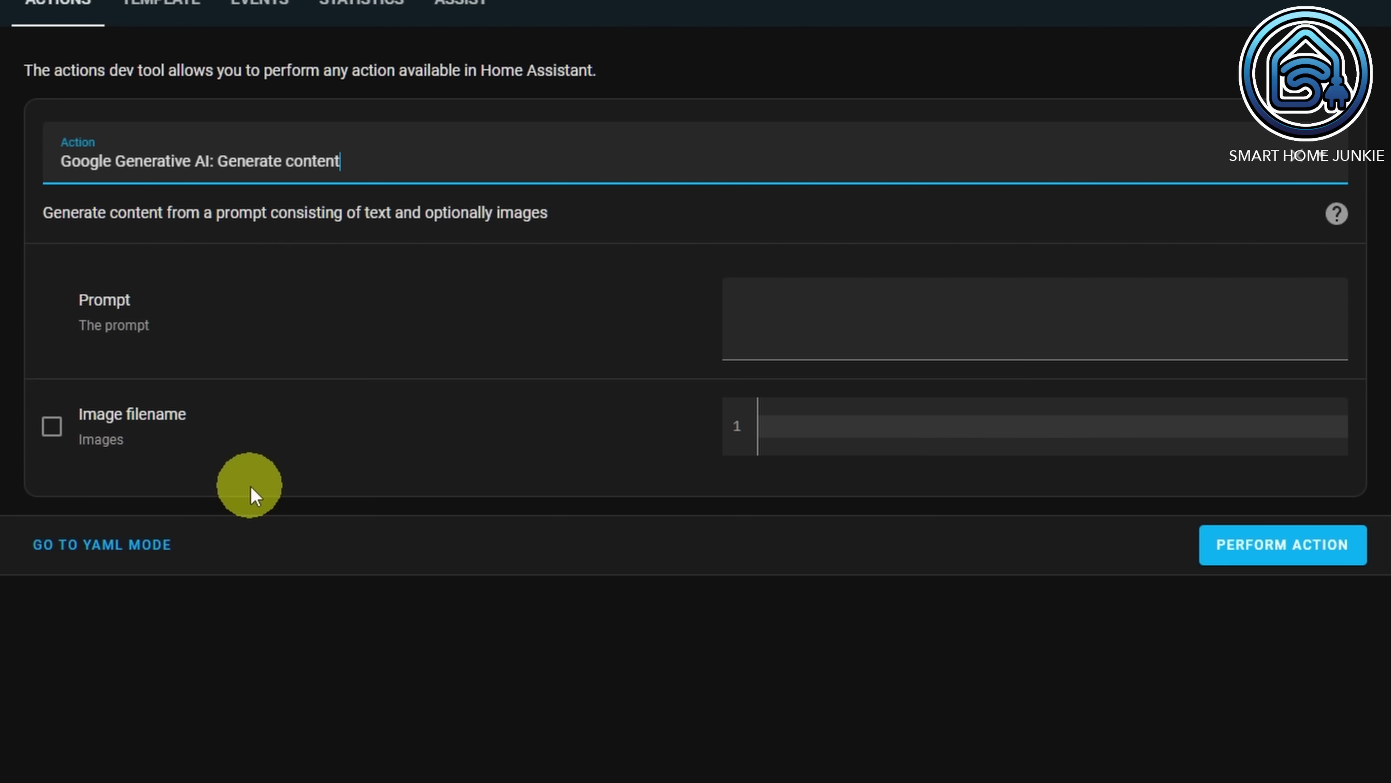
click(822, 302)
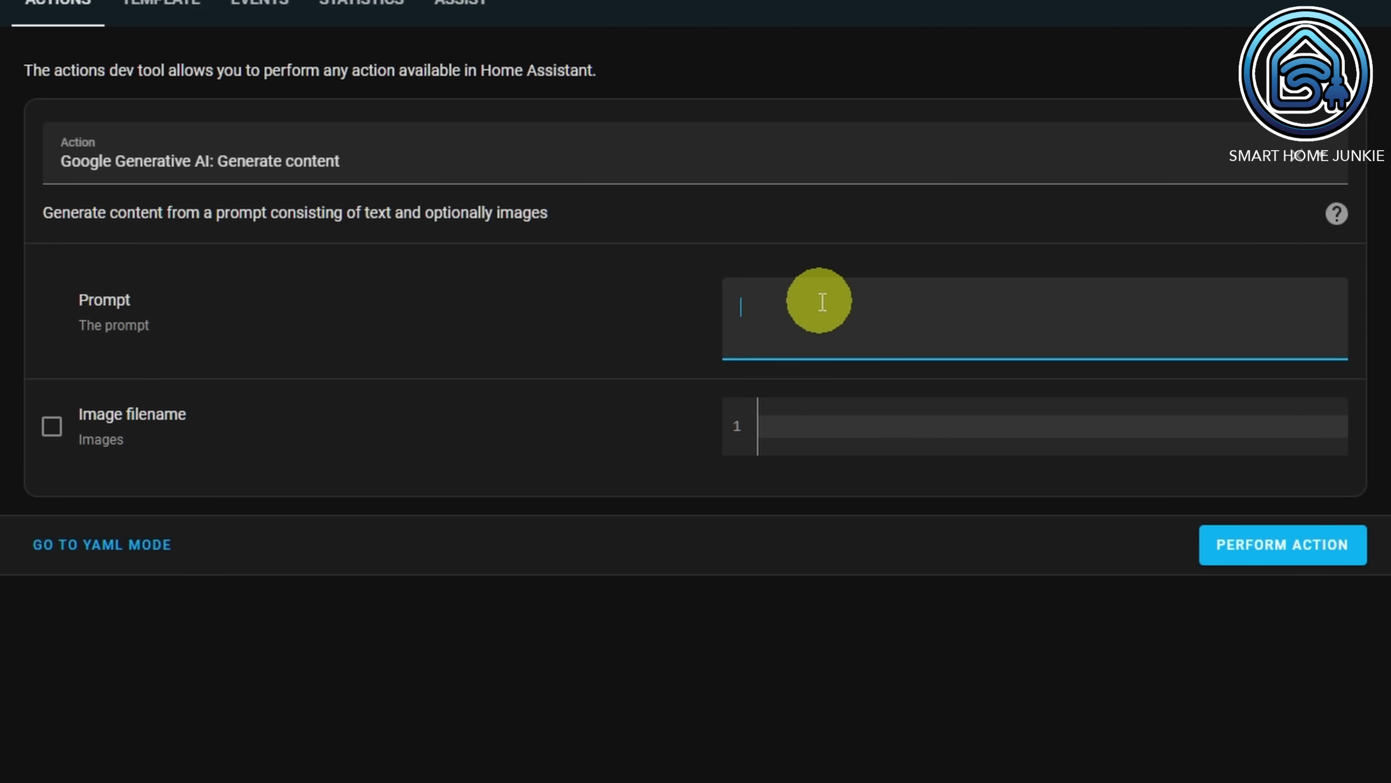
text(Welcome Ed to his home and ask if you can do anything for him. Use maximum two funny lines)
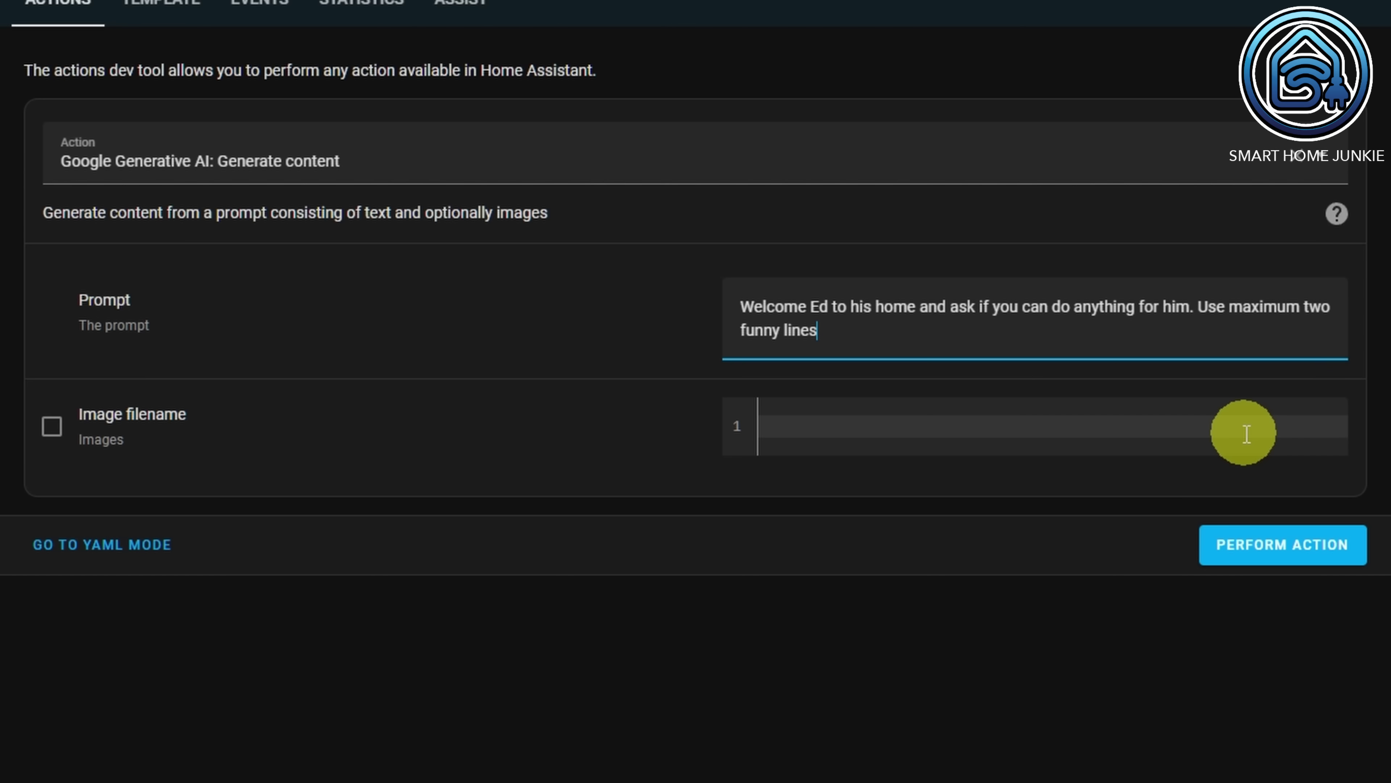
click(1290, 560)
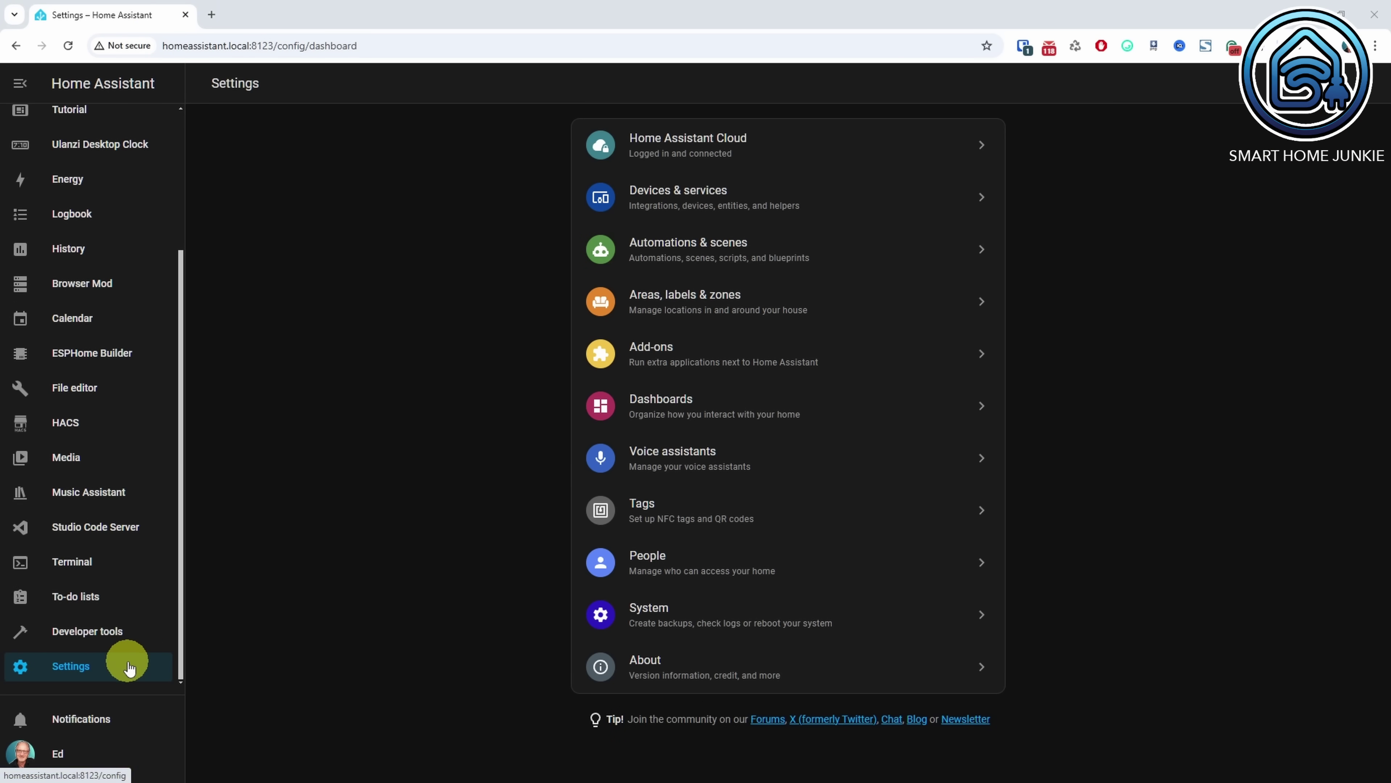
Check the person's profile under Settings > People
click(637, 570)
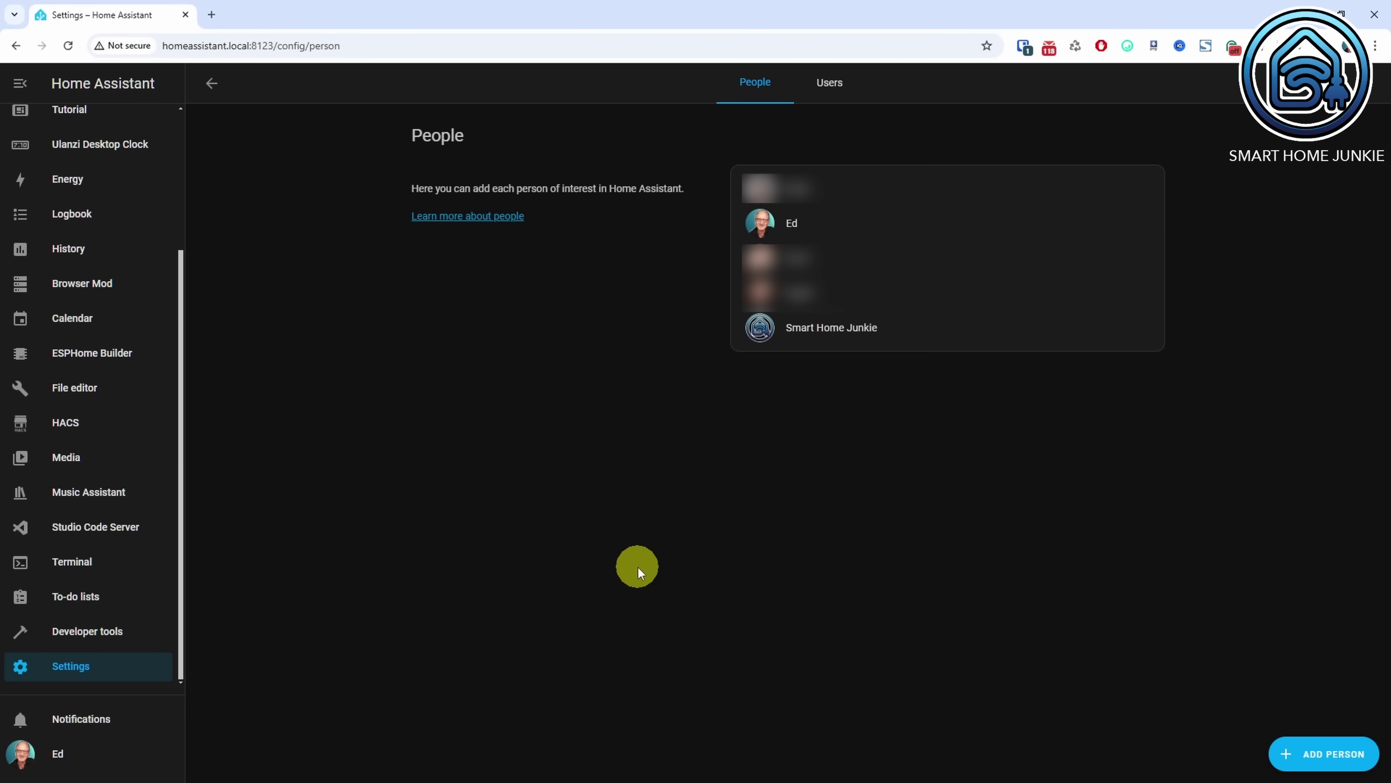
click(794, 215)
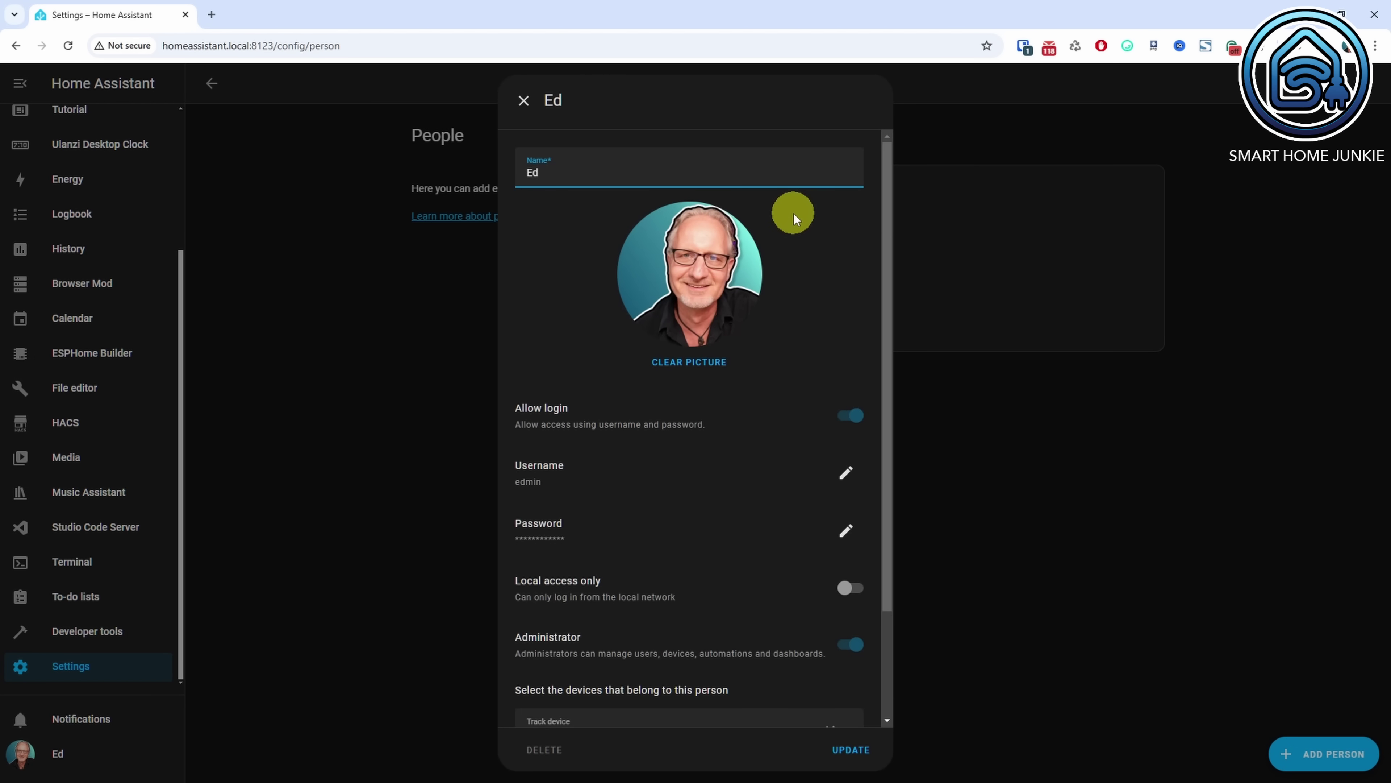
drag(889, 240, 891, 445)
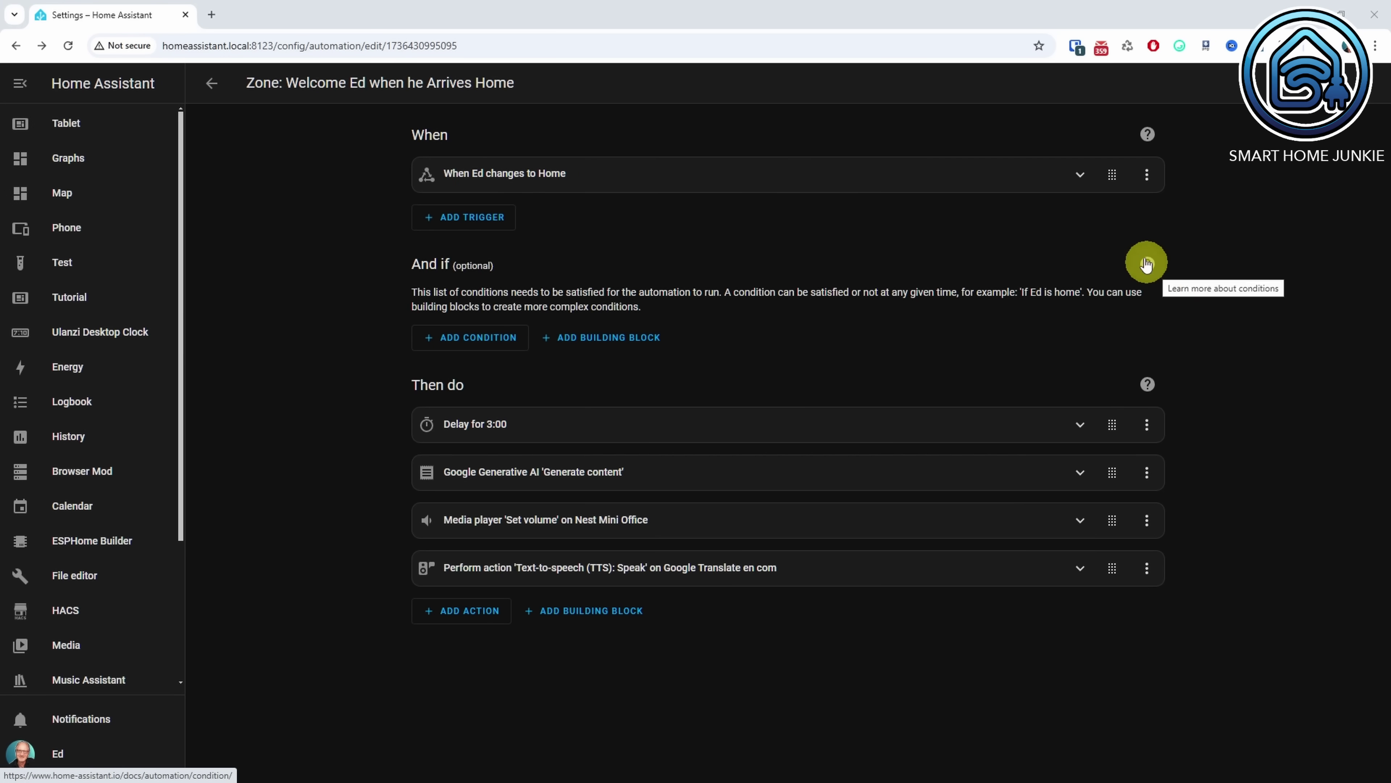
Inspect the arrival trigger and 3:00 delay, then expand Generate content to view its prompt
click(1080, 174)
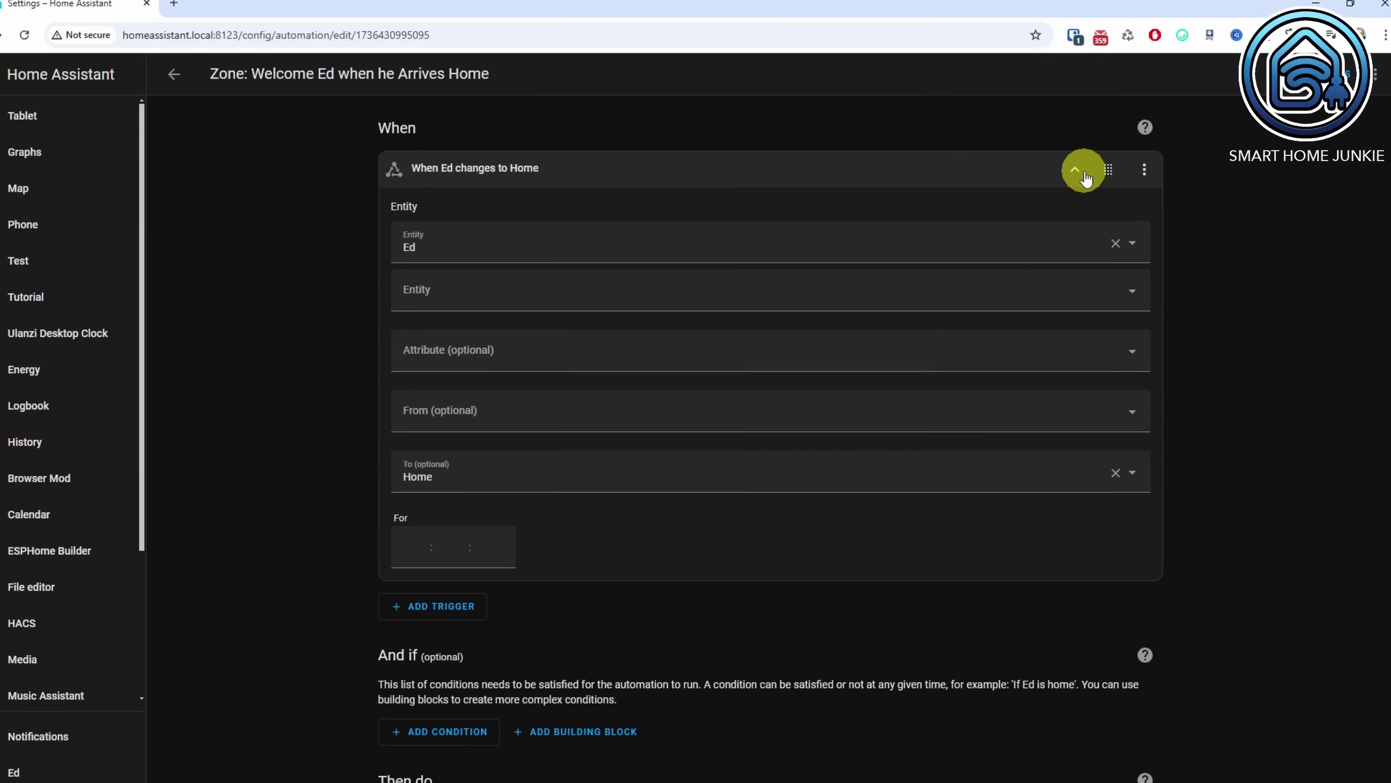
click(1068, 121)
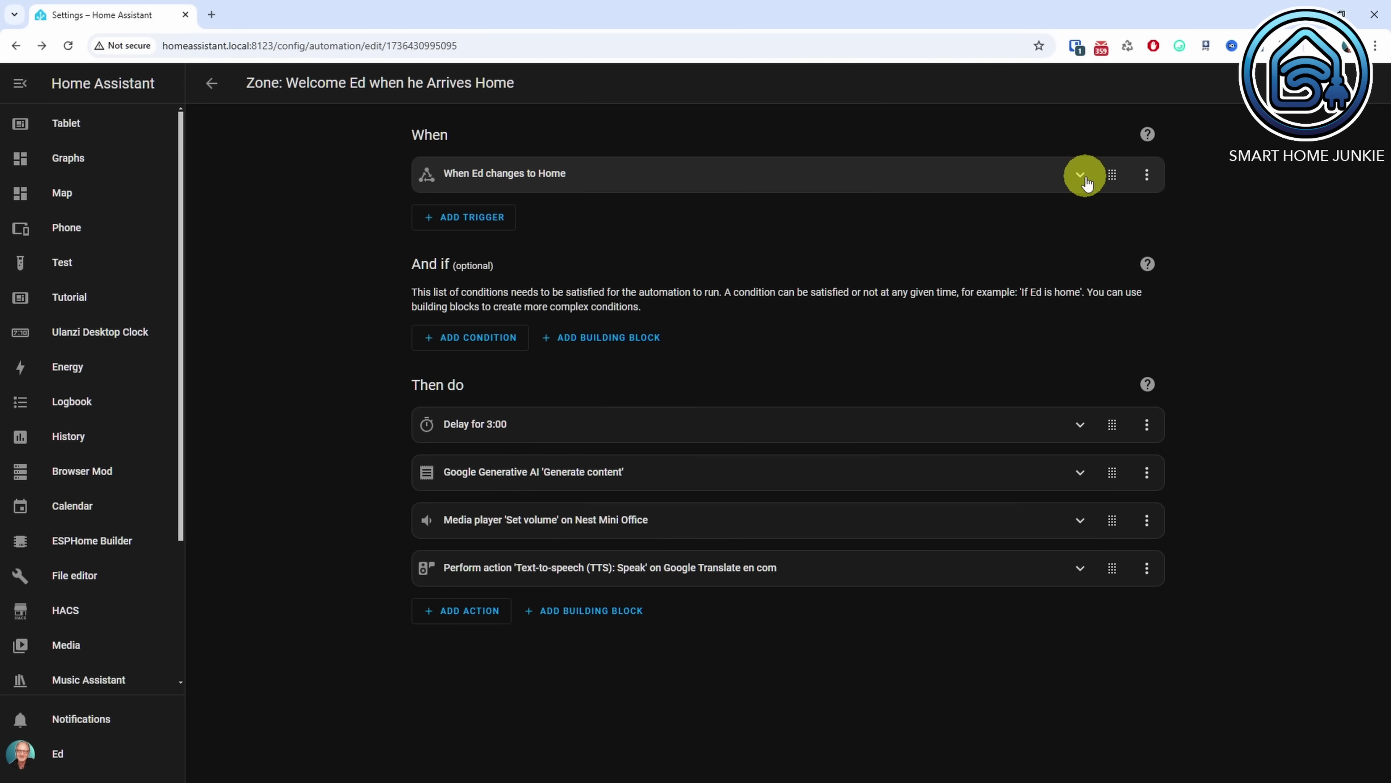
click(1080, 426)
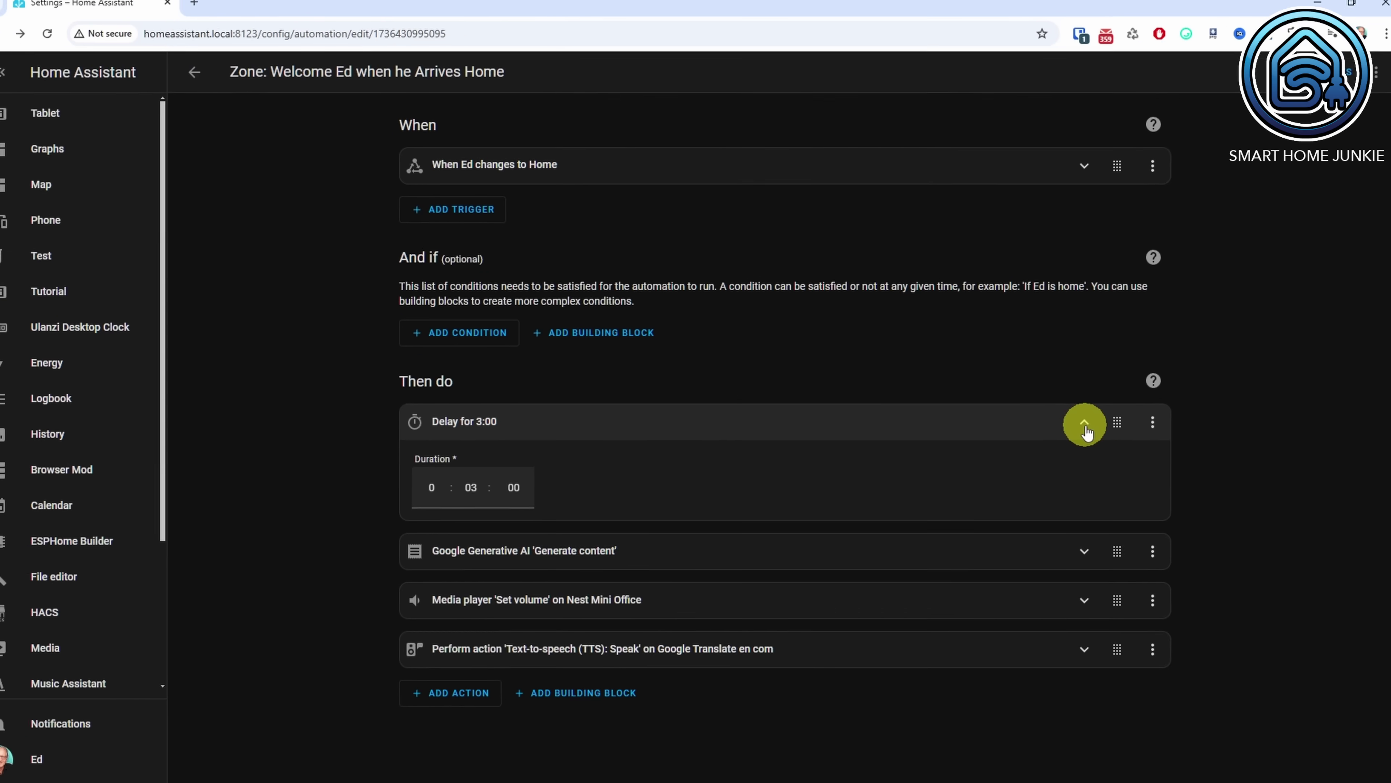
click(1212, 346)
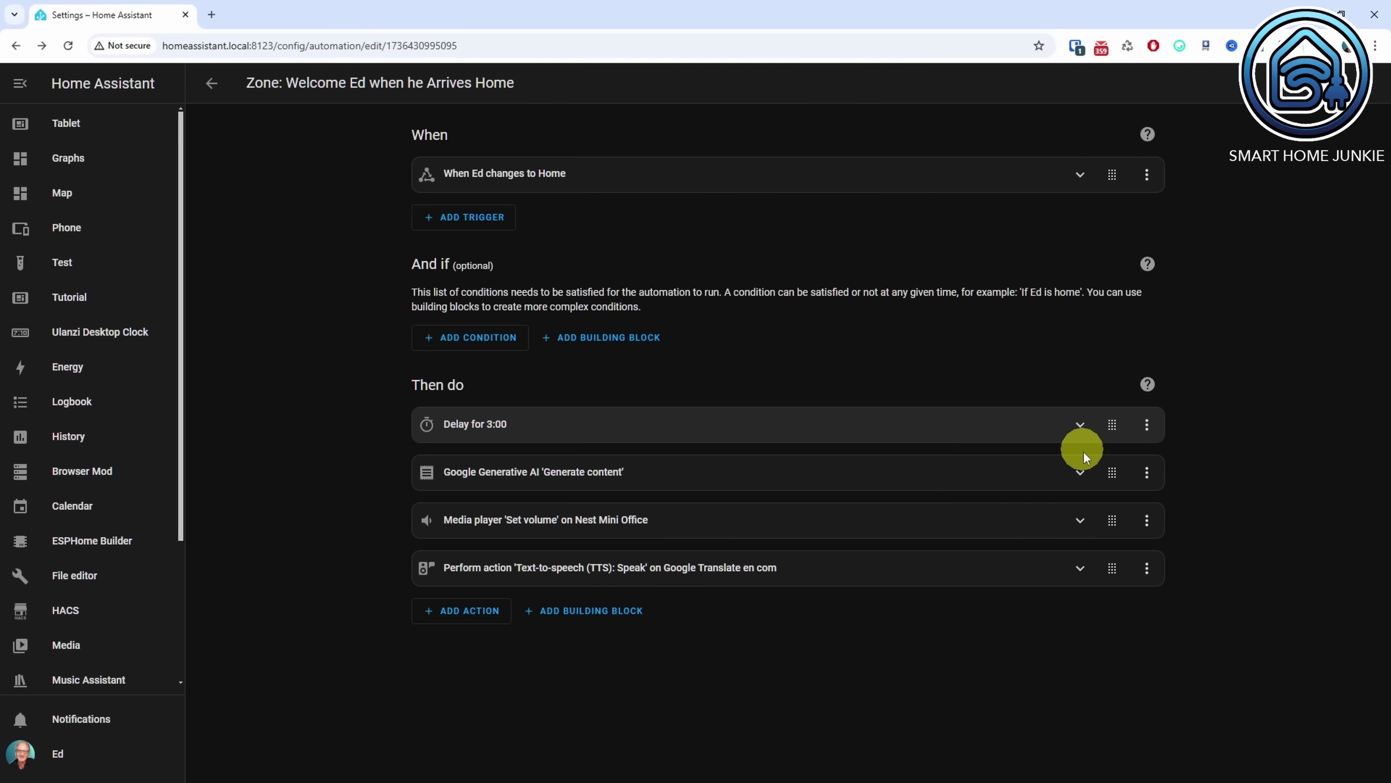
click(1080, 473)
scroll(1089, 473, down, 2)
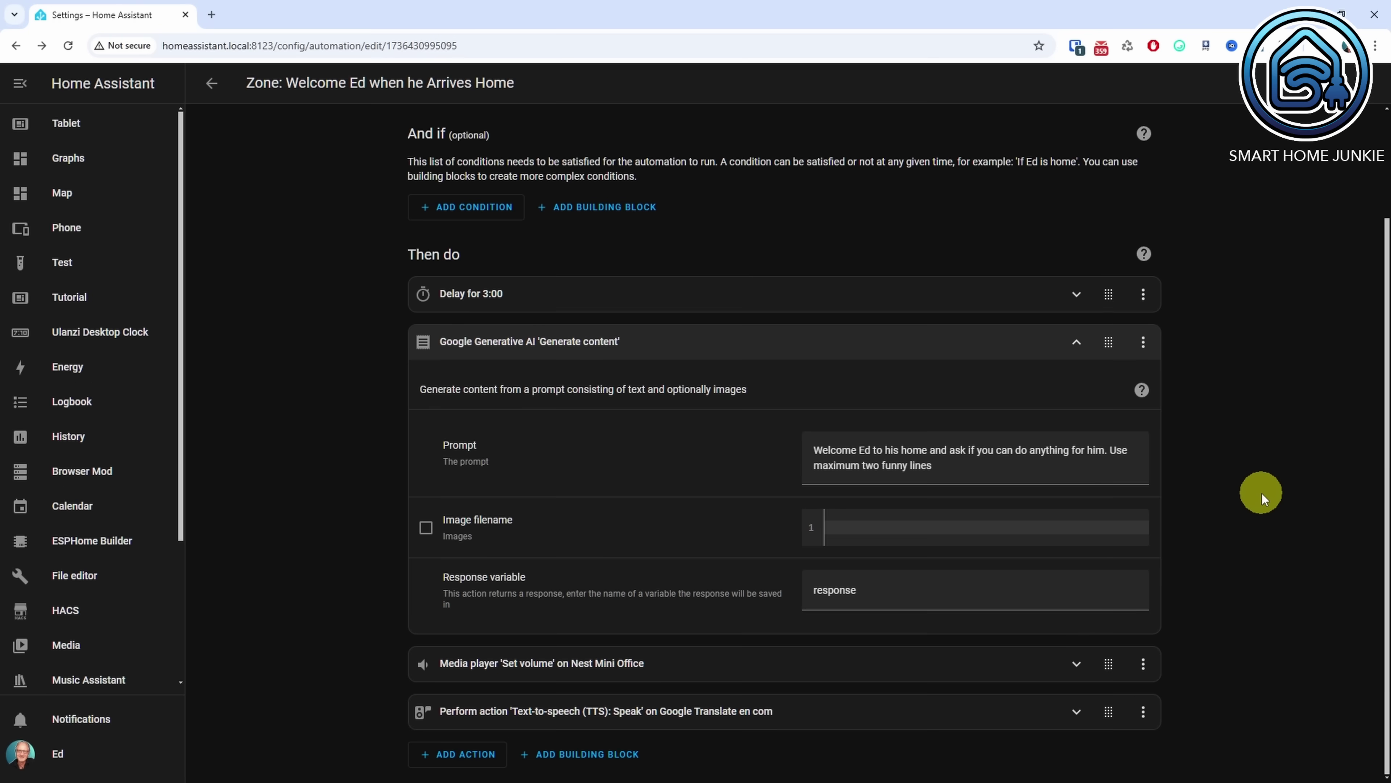
Review the Set volume step and the Nest Mini Office TTS Speak step's YAML
click(1193, 166)
click(1077, 483)
click(1077, 520)
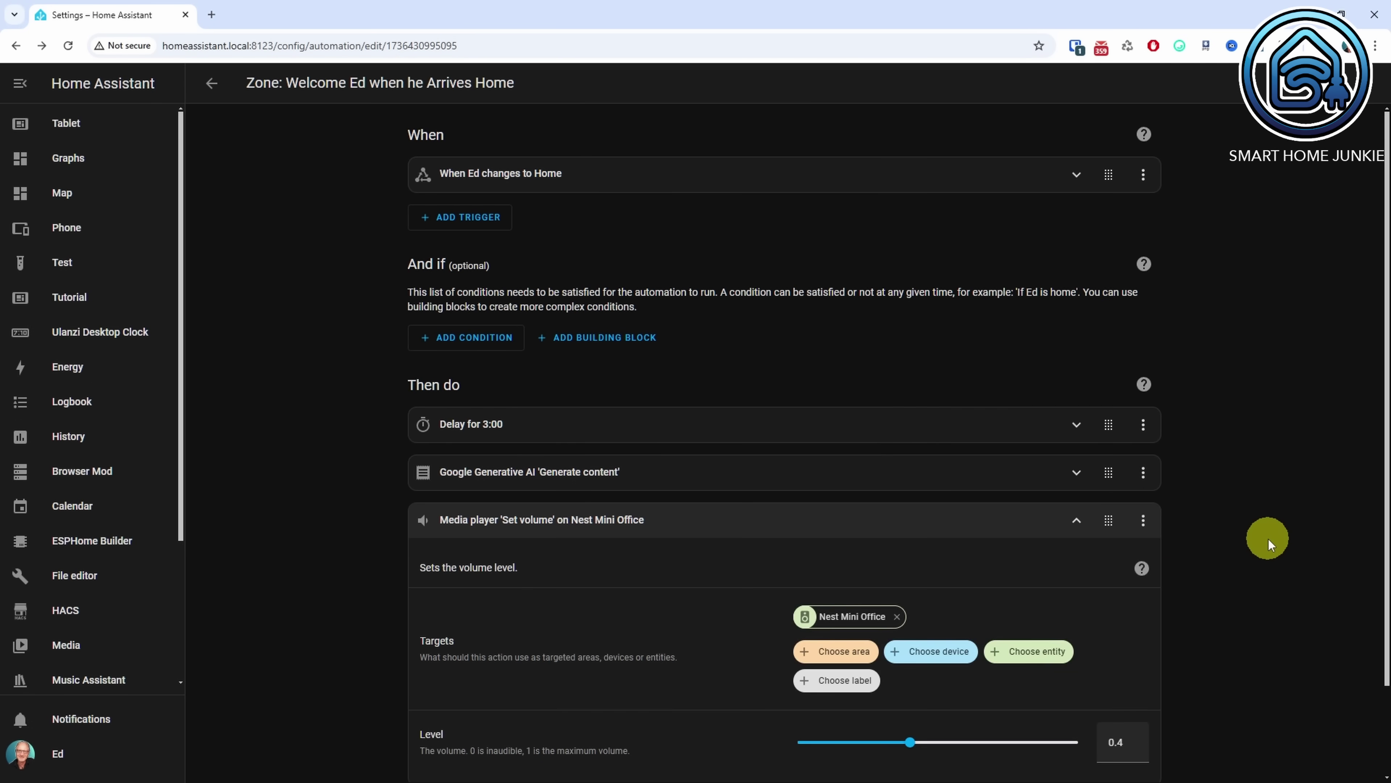
scroll(1269, 539, down, 2)
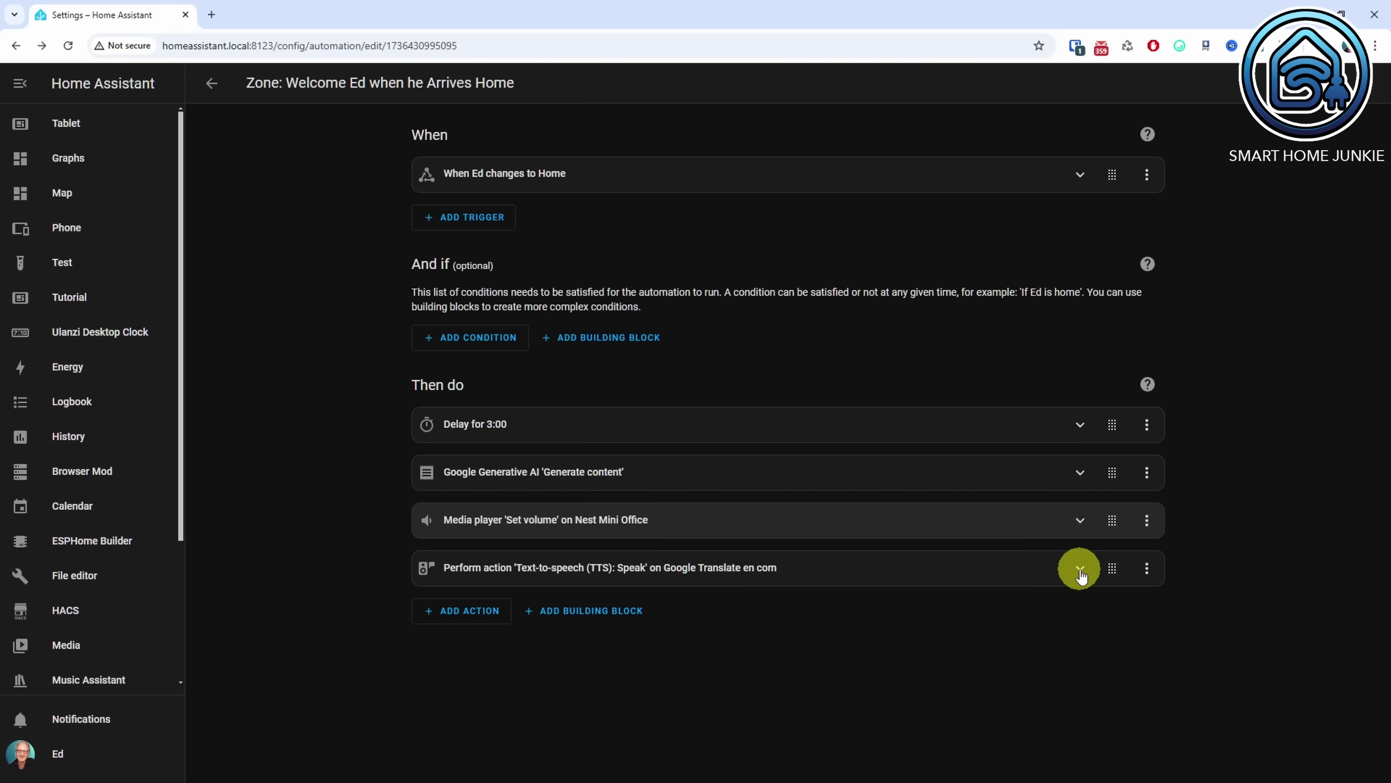
click(1080, 570)
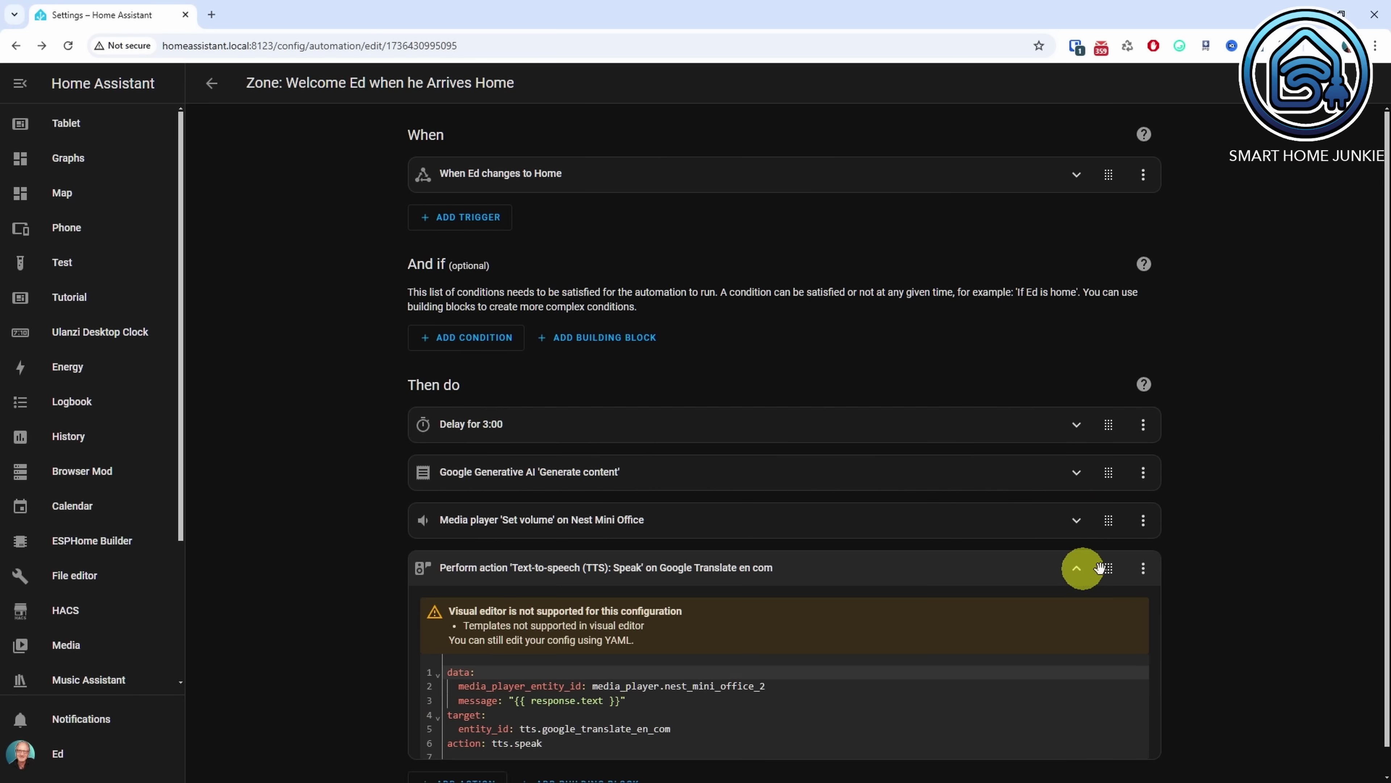
scroll(1257, 570, down, 2)
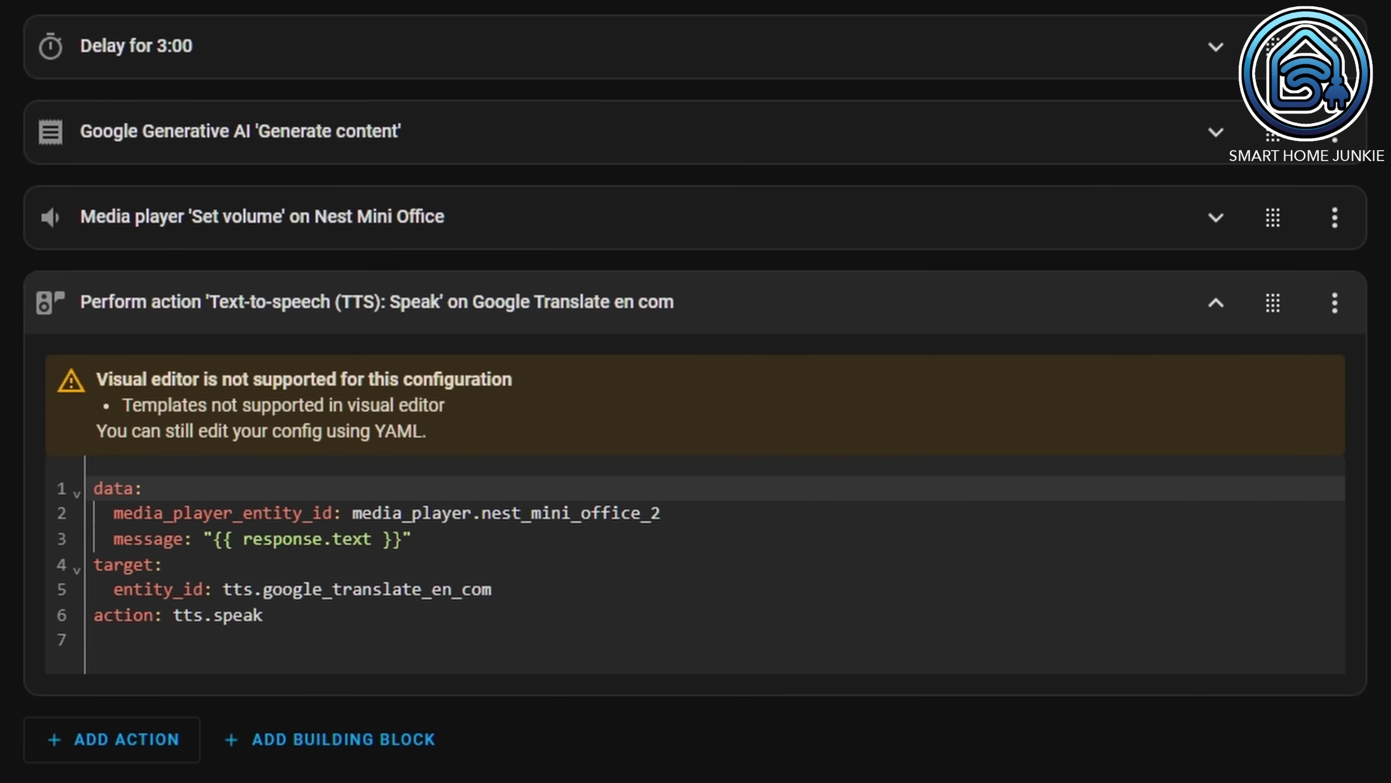